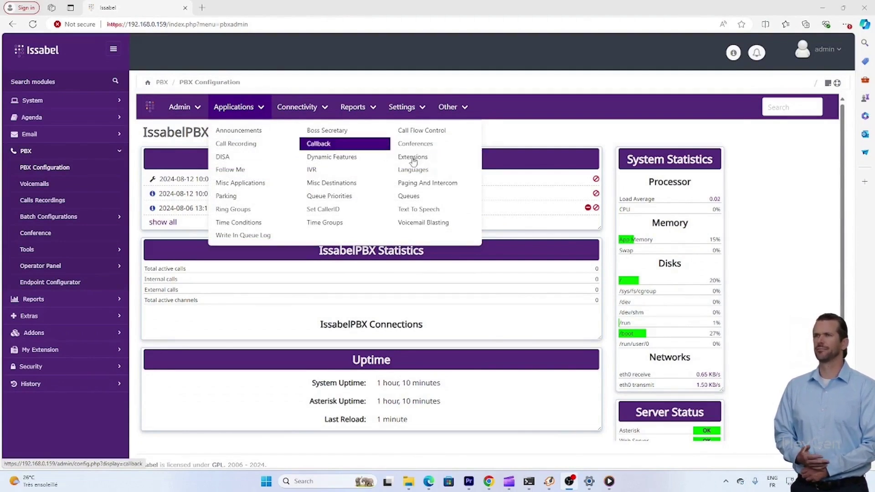
Start adding a new extension with device type Generic SIP Device - Port:5066
click(437, 163)
click(416, 226)
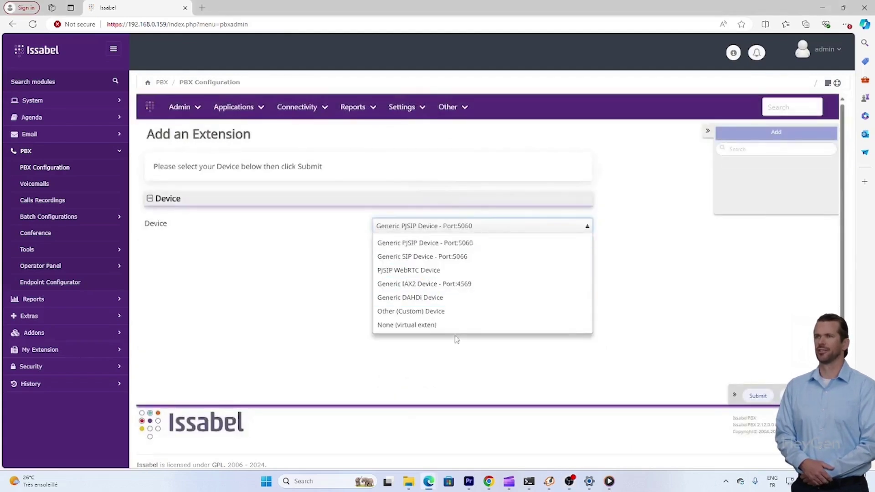
click(453, 261)
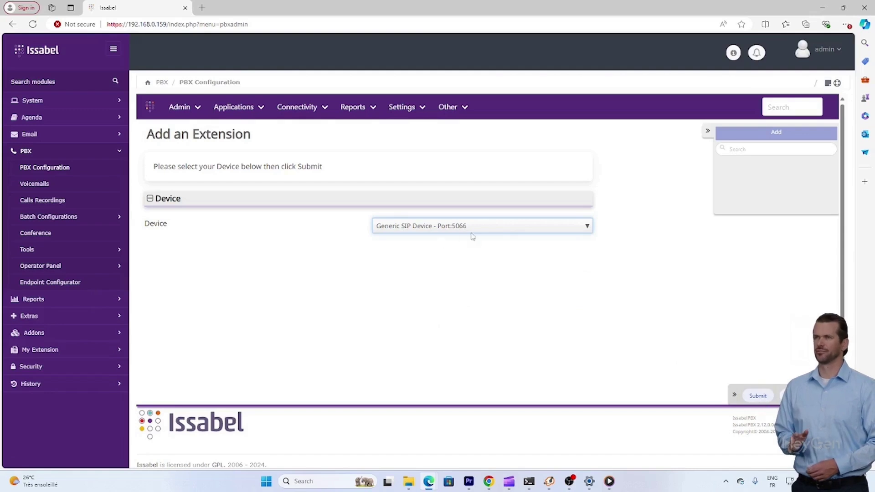
Continue to the SIP form and enter 1500 as both User Extension and Display Name
click(758, 396)
click(434, 193)
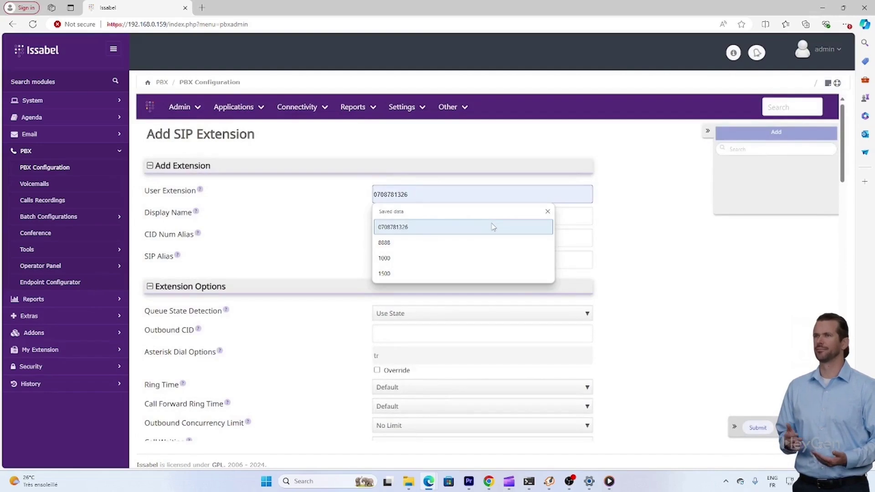
text(1500)
click(477, 221)
text(15)
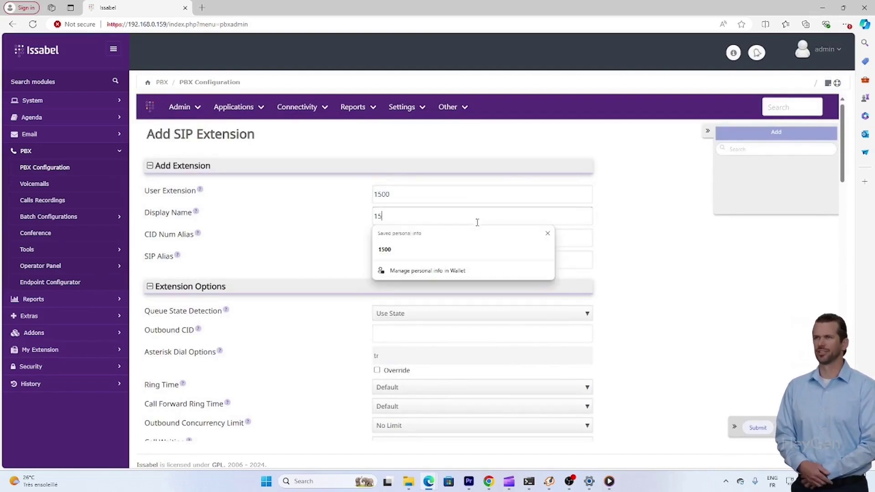
text(00)
click(446, 190)
double_click(439, 195)
click(407, 197)
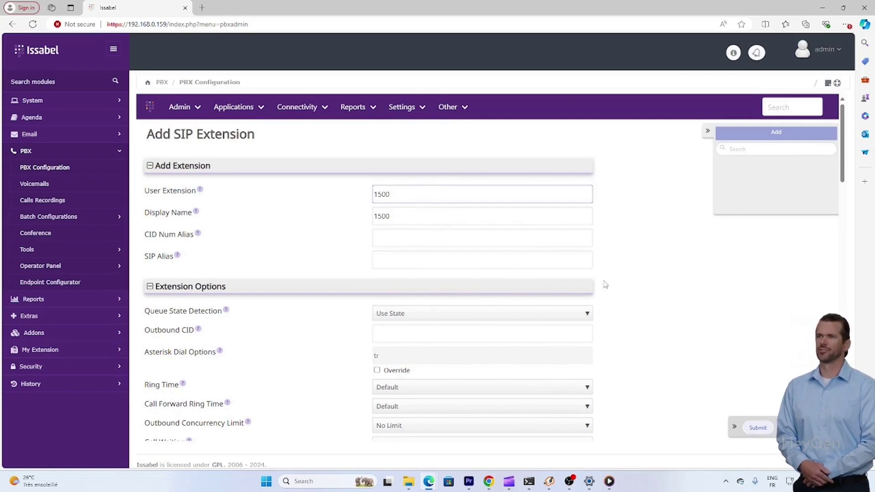
scroll(605, 285, down, 2)
Keep Queue State Detection at Use State and Ring Time at Default
click(406, 227)
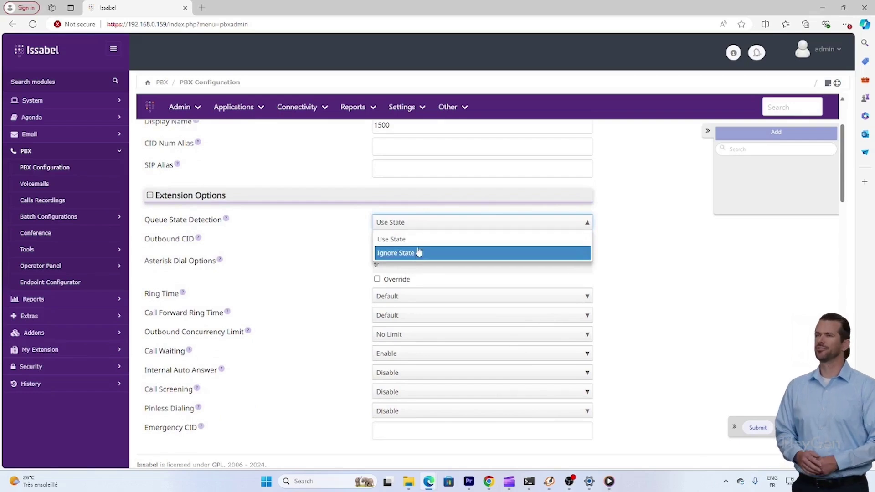
click(644, 252)
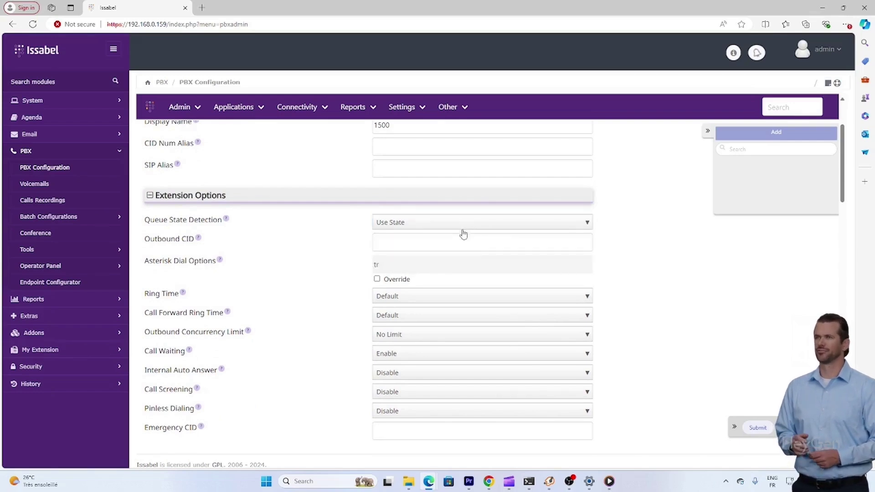
scroll(319, 235, down, 2)
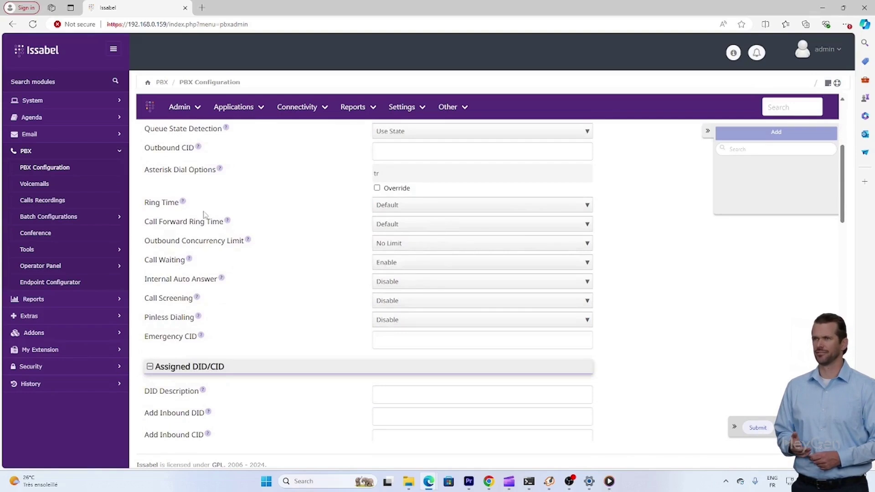
click(516, 204)
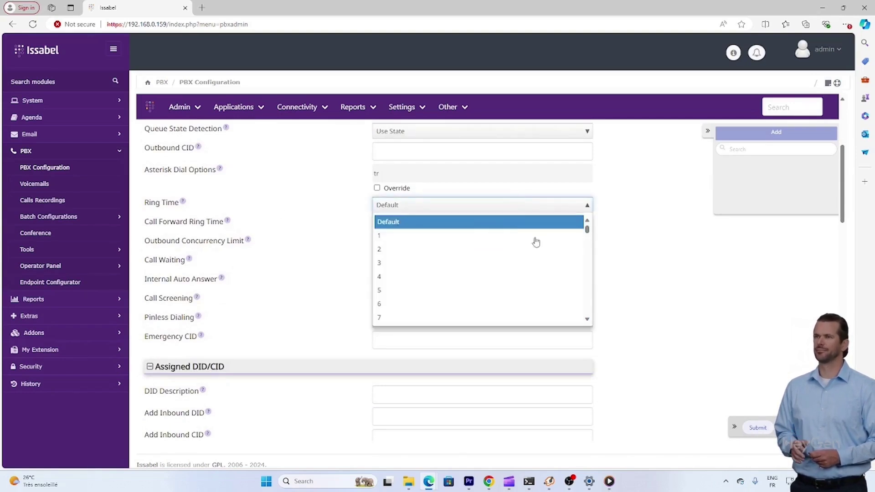
click(663, 287)
scroll(530, 280, down, 3)
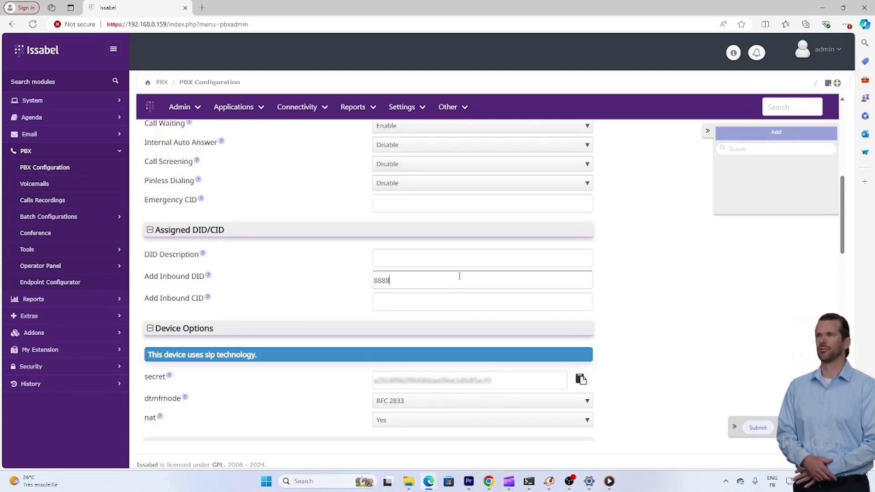
Delete the stray 8888 from the Add Inbound DID field
double_click(459, 274)
key(BackSpace)
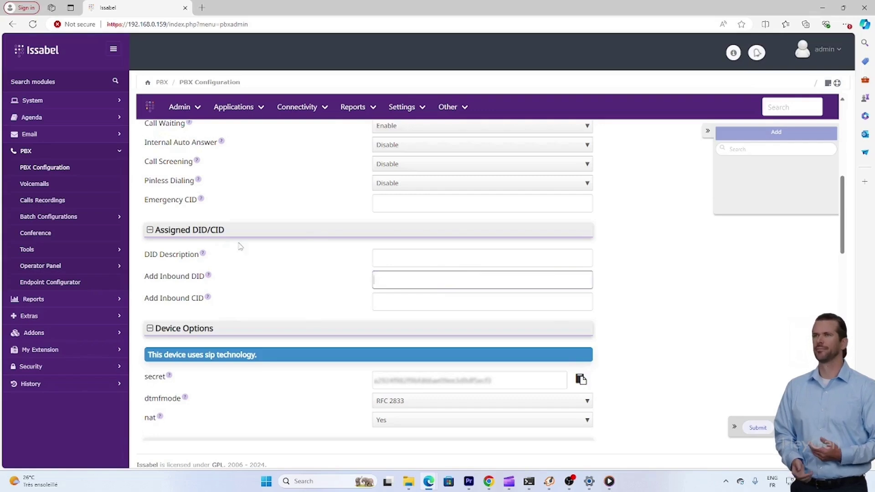
scroll(306, 230, up, 4)
scroll(326, 221, up, 3)
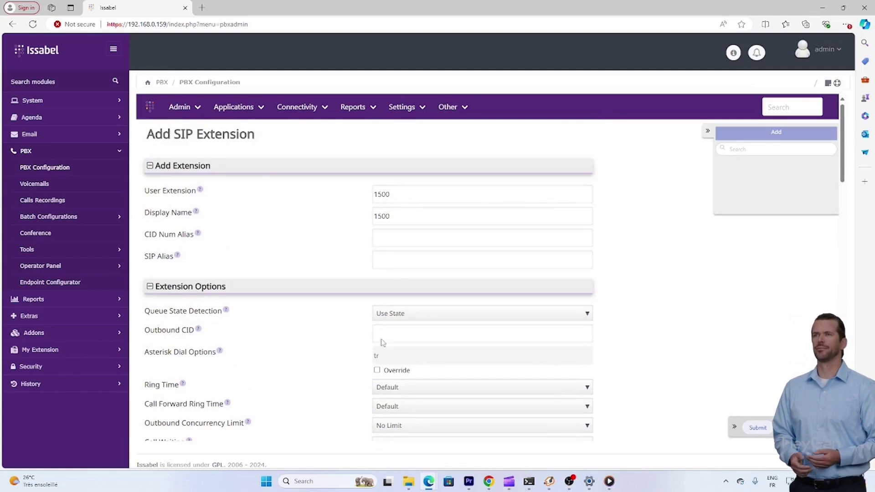
scroll(392, 345, down, 10)
scroll(410, 351, up, 2)
Replace the generated secret with a custom password, keeping dtmfmode at RFC 2833
double_click(478, 244)
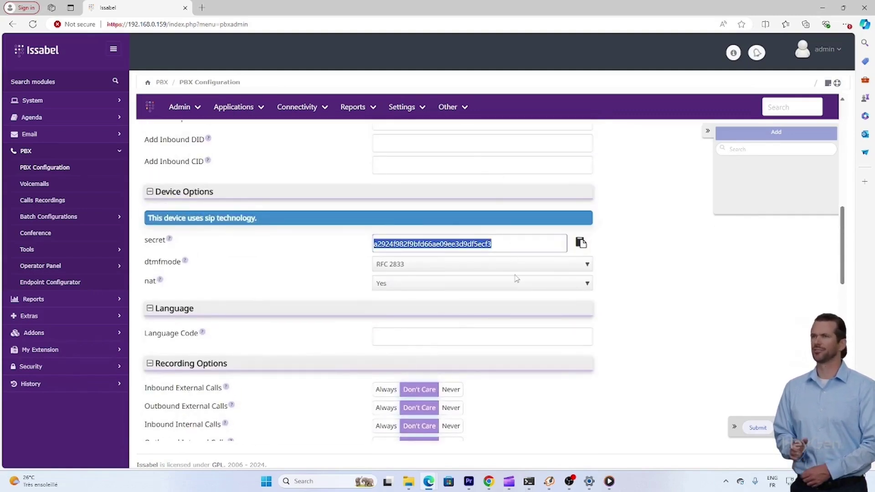
key(BackSpace)
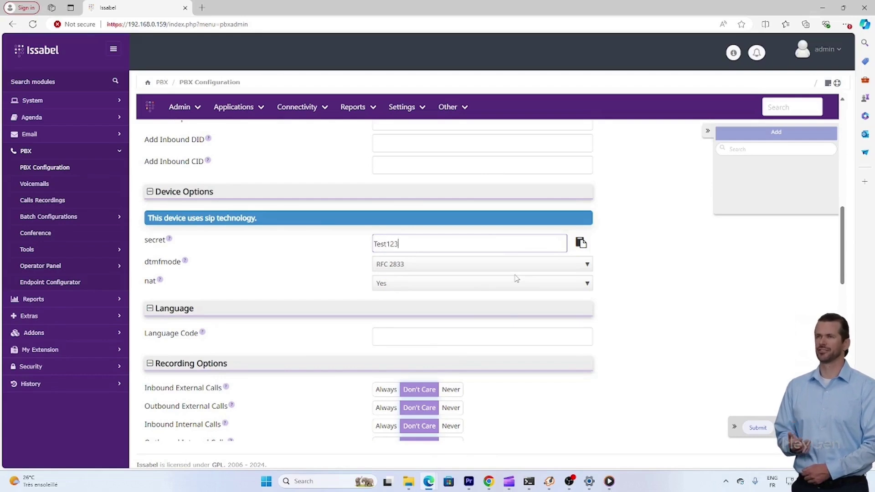
click(513, 265)
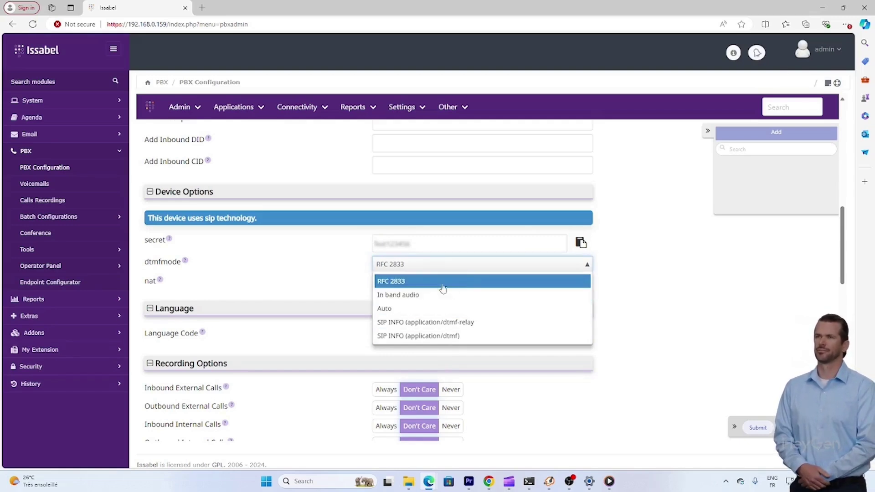
click(713, 303)
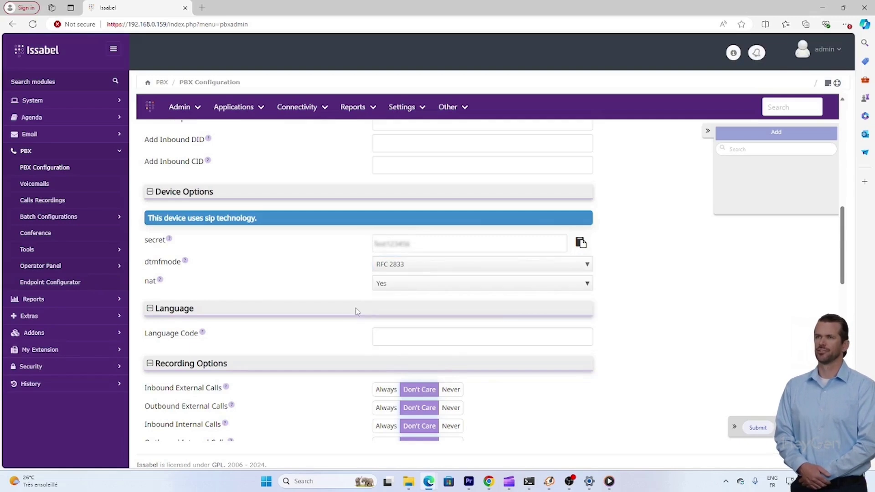
scroll(417, 290, down, 2)
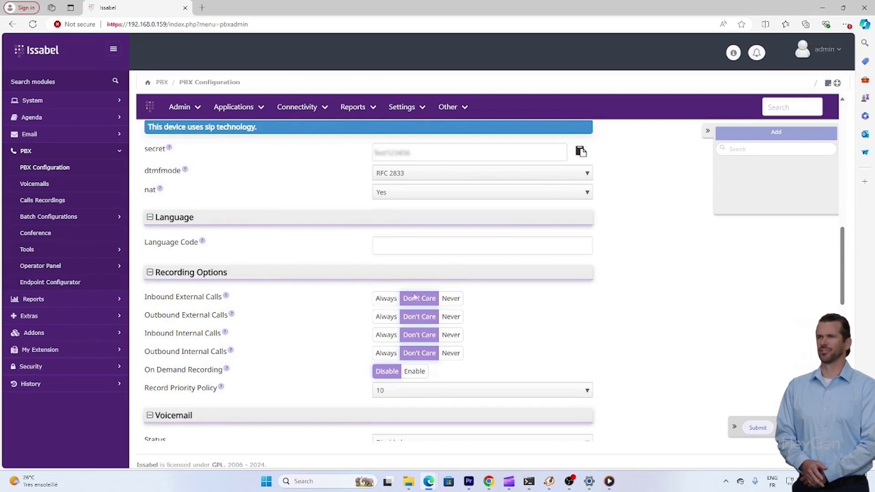
Review the Recording Options and Not Reachable destination, leaving both unchanged
drag(155, 272, 273, 277)
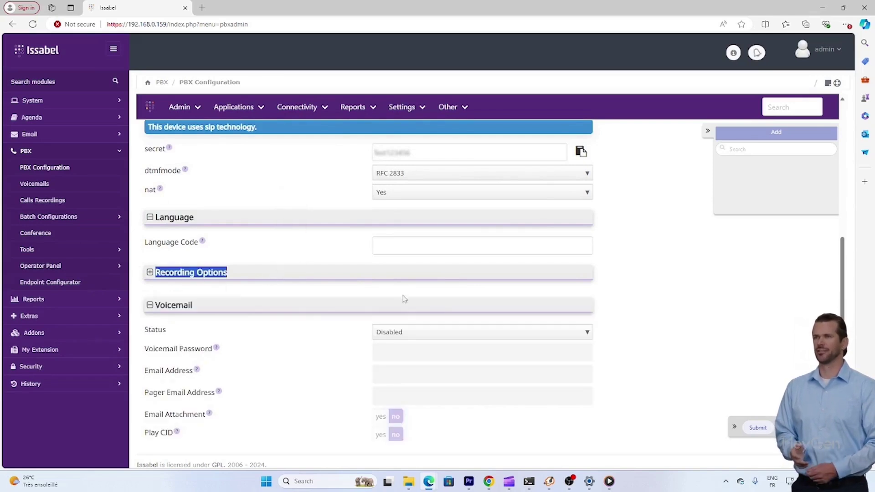
click(149, 272)
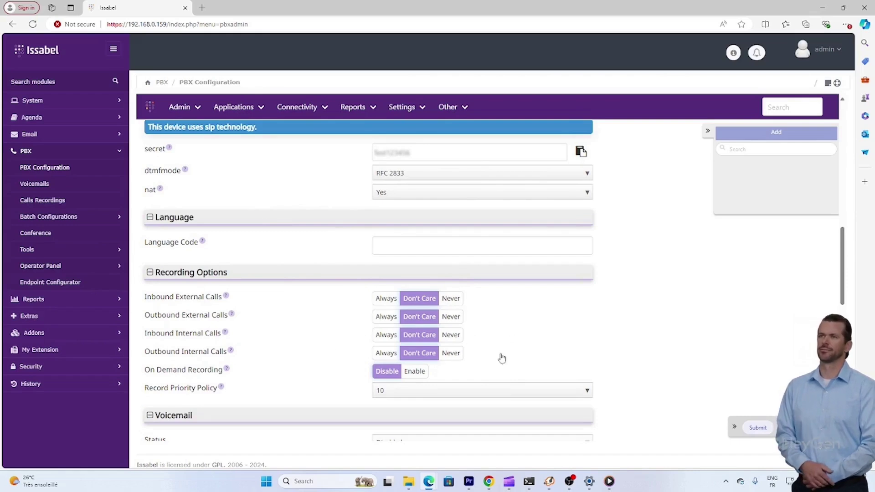
scroll(658, 353, down, 10)
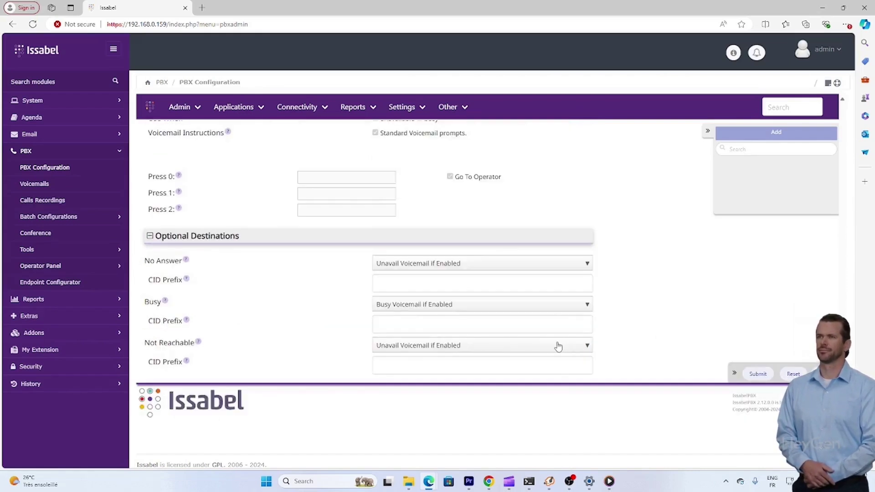
click(483, 348)
scroll(502, 413, down, 2)
scroll(502, 412, down, 2)
click(678, 337)
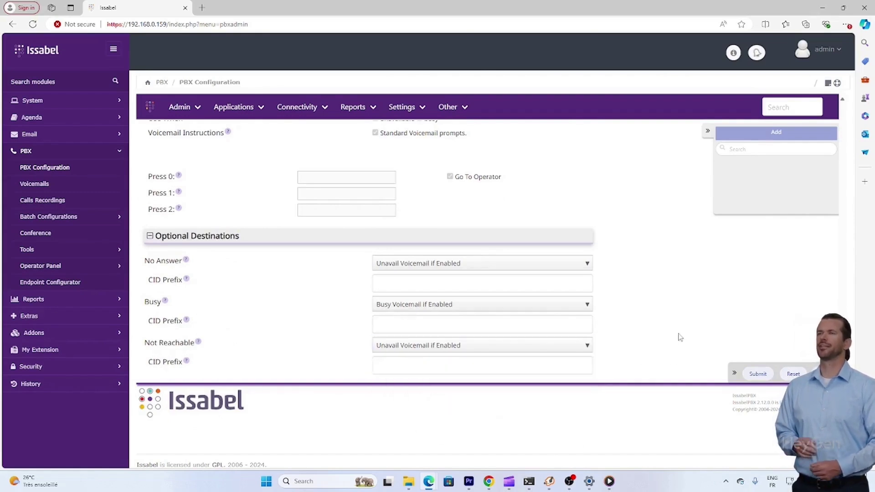
scroll(679, 358, up, 5)
scroll(679, 358, up, 10)
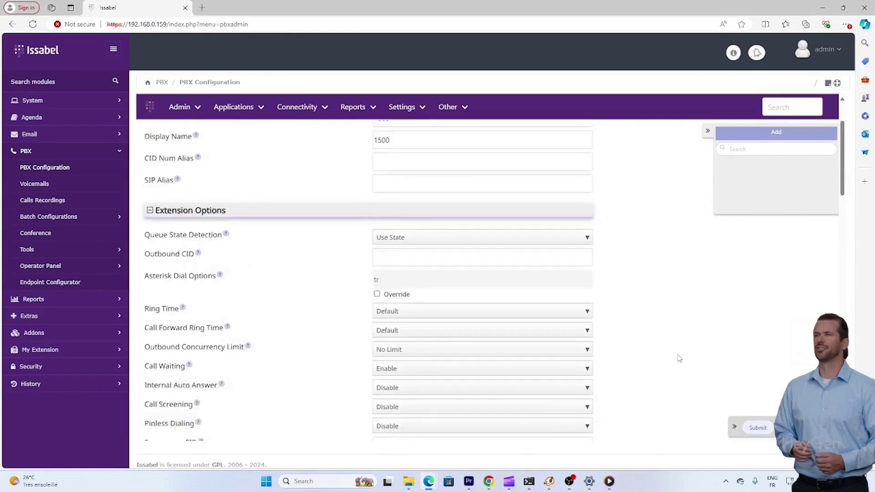
scroll(677, 359, down, 1)
scroll(678, 358, down, 10)
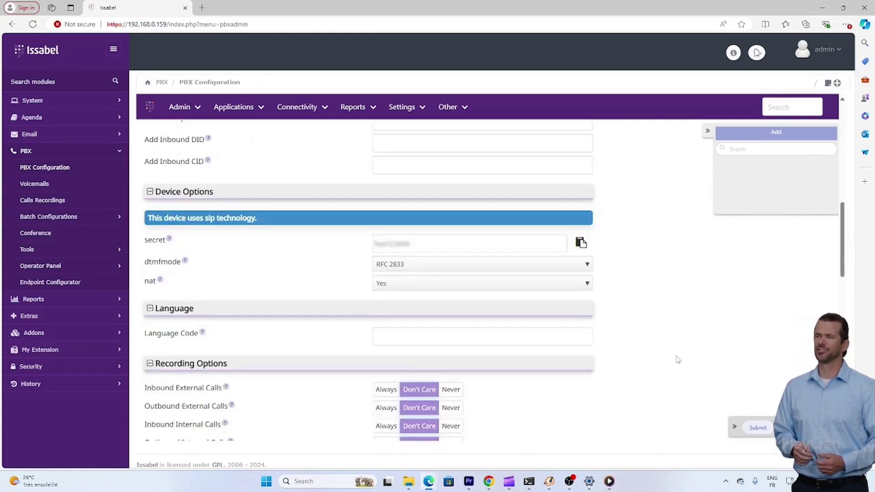
scroll(520, 306, up, 1)
Double-check the secret and 1500 number, then submit extension 1500 and apply the configuration
click(453, 285)
double_click(453, 285)
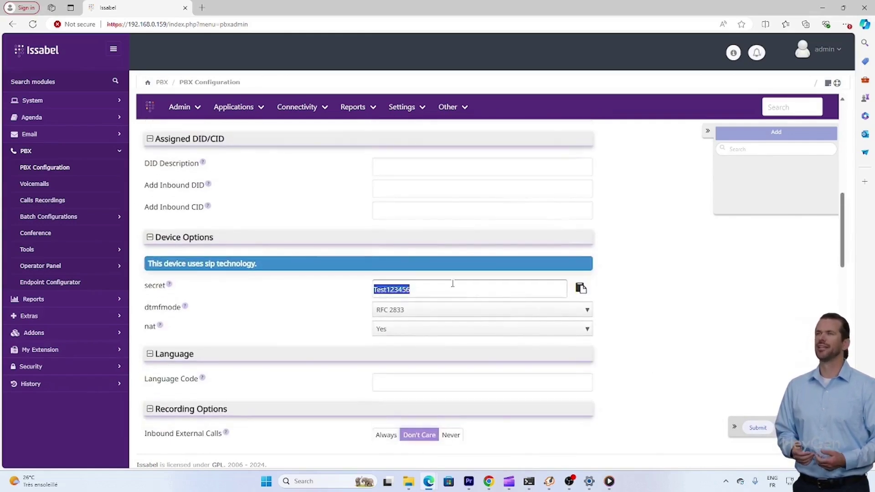
scroll(453, 286, up, 10)
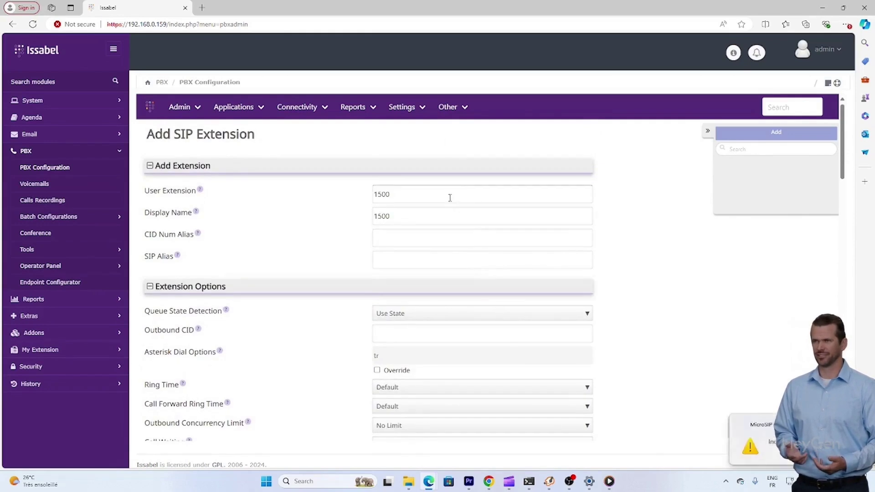
double_click(449, 195)
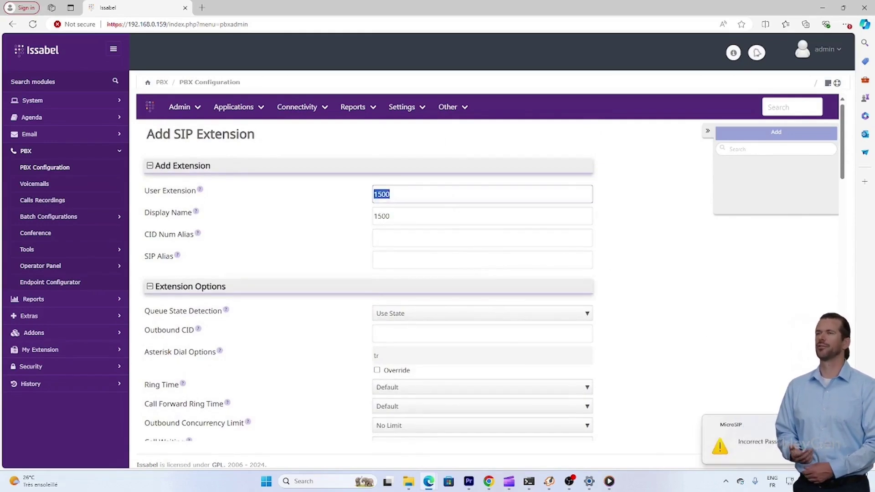
scroll(586, 321, down, 7)
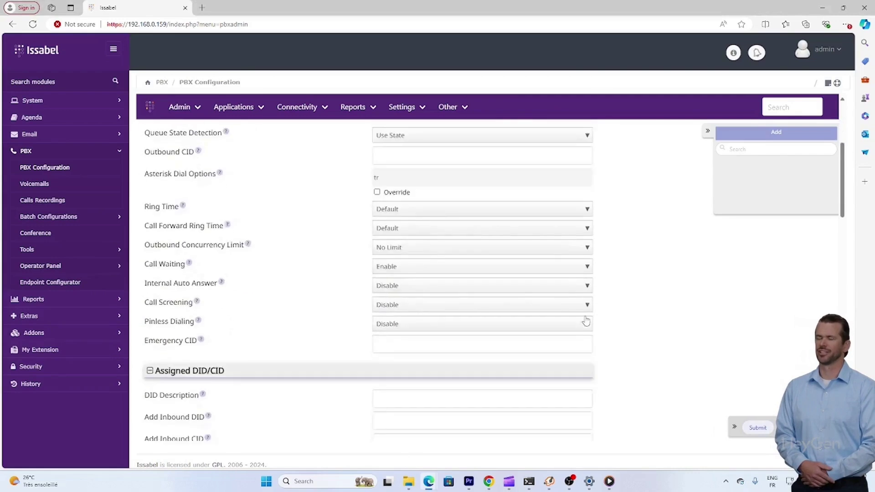
scroll(586, 321, down, 15)
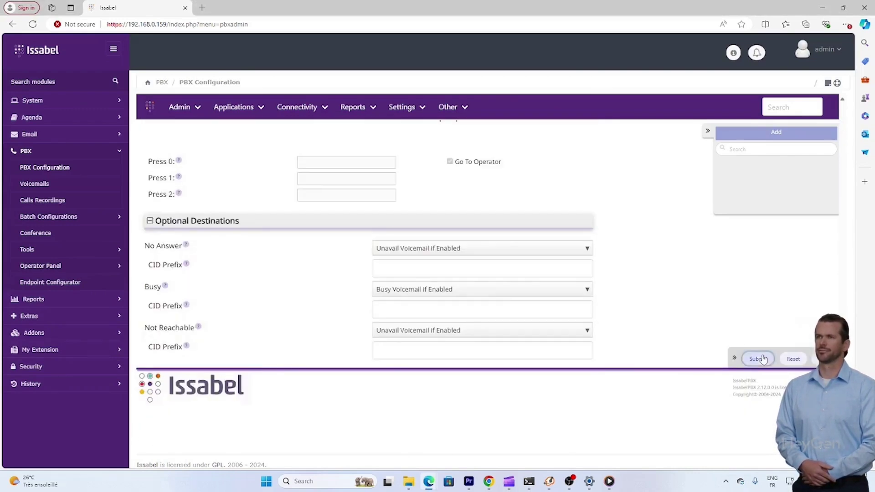
click(758, 359)
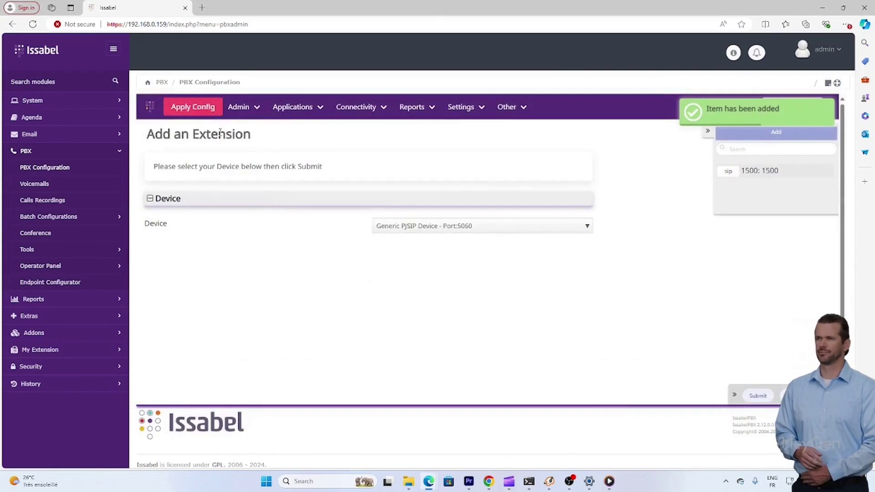
click(208, 112)
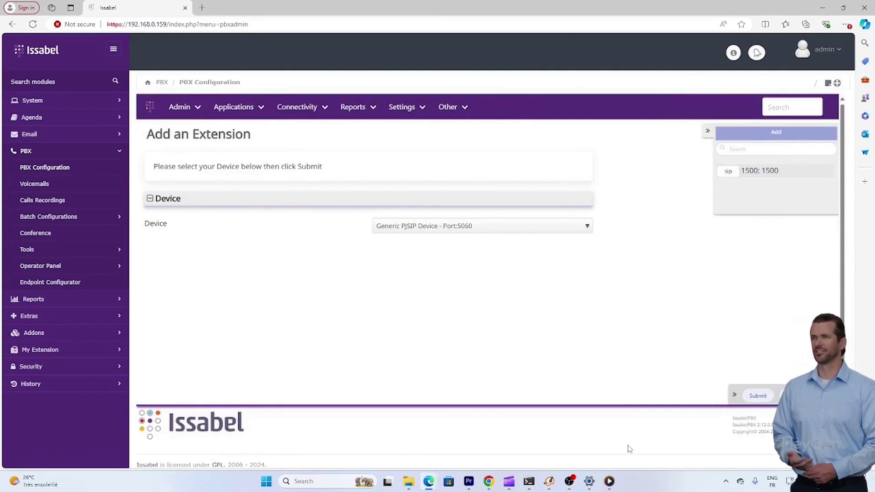
click(728, 480)
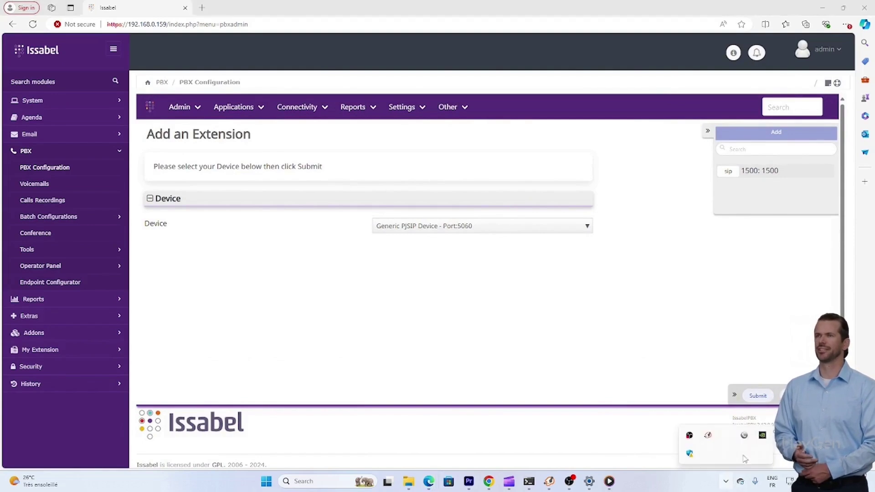
click(732, 440)
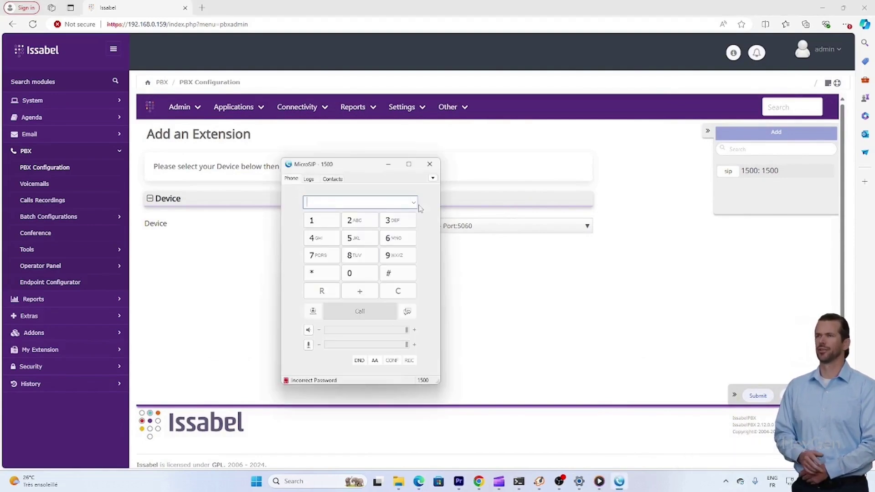
click(432, 178)
click(462, 191)
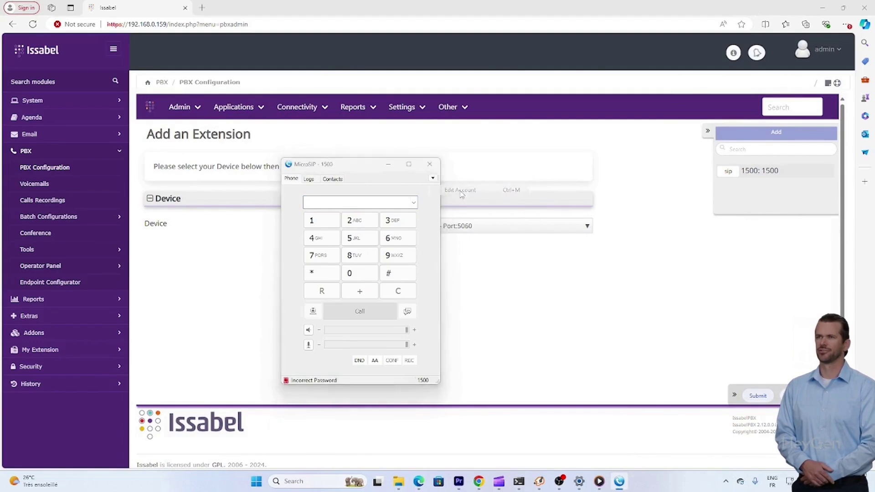
double_click(372, 179)
text(1500)
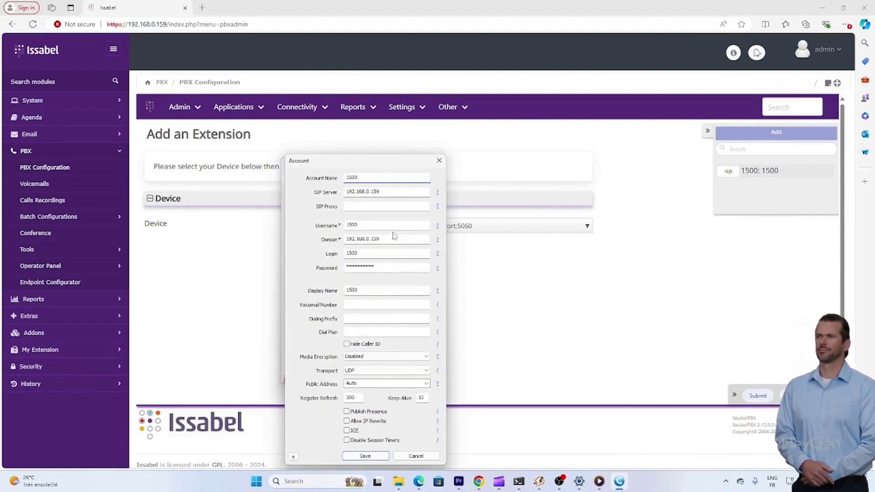
double_click(389, 226)
text(150)
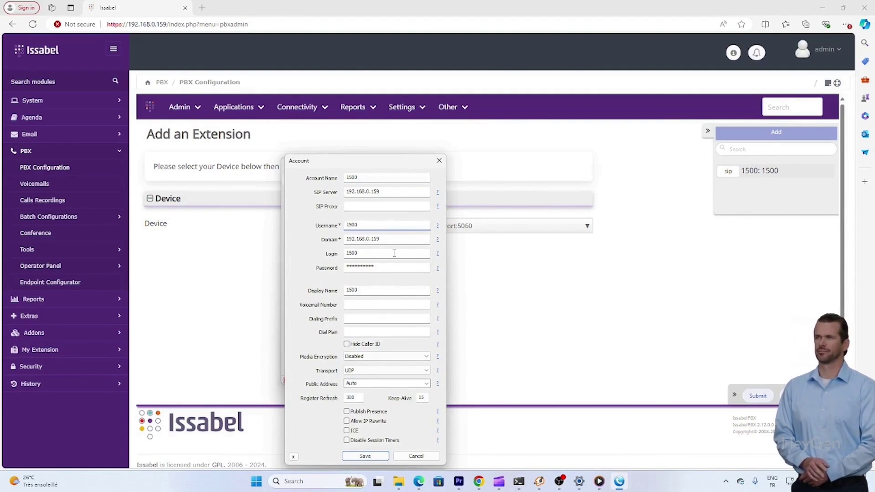
key(Tab)
key(Return)
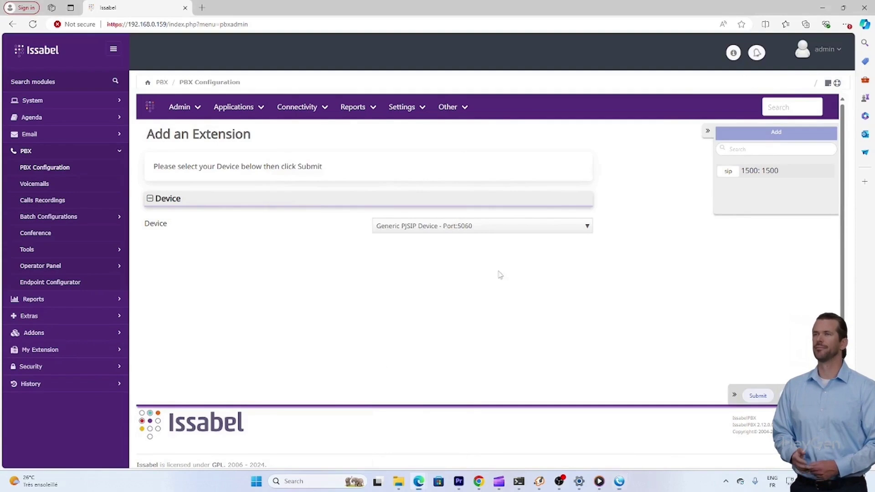
Copy extension 1500's secret into MicroSIP's account Password field
click(735, 171)
scroll(403, 344, down, 10)
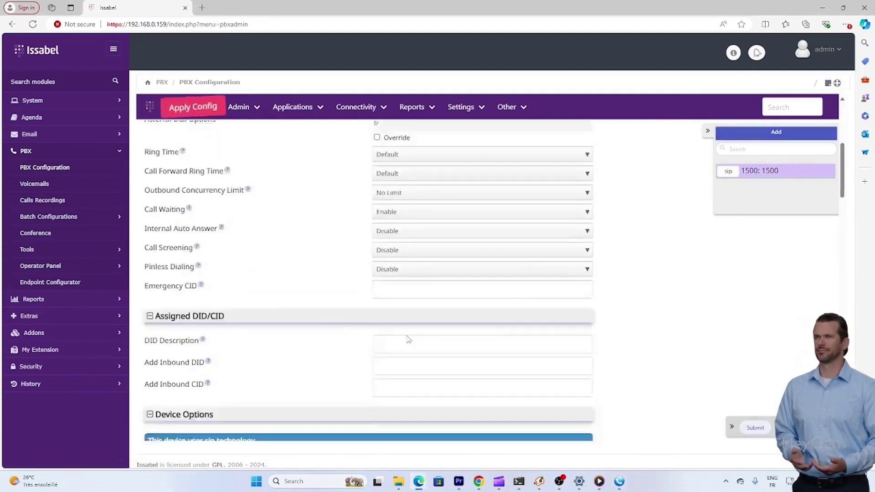
scroll(401, 348, up, 5)
click(581, 349)
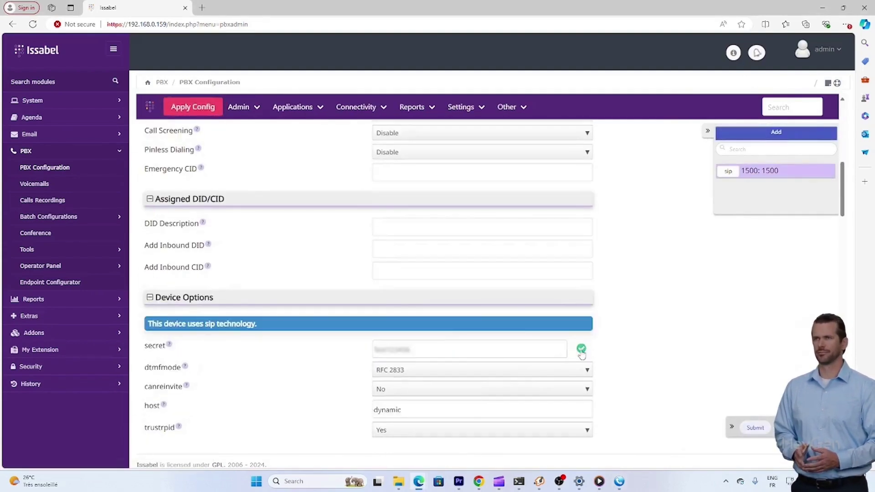
key(alt+Tab)
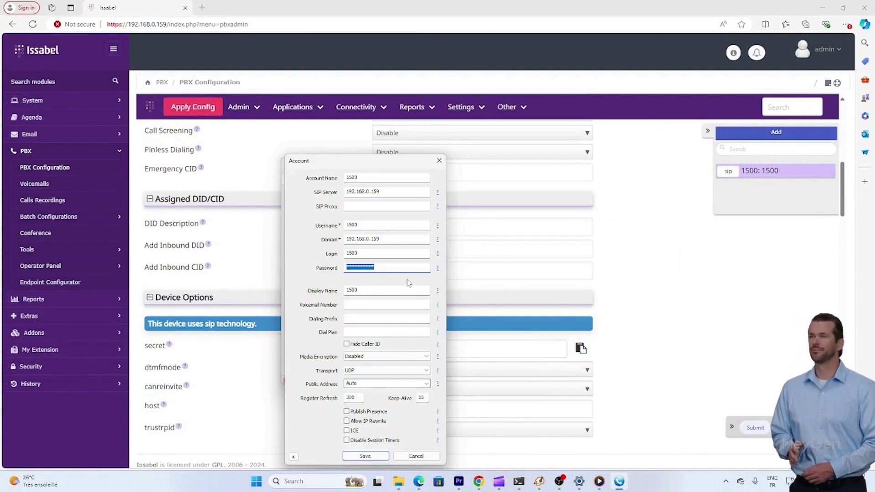
key(ctrl+v)
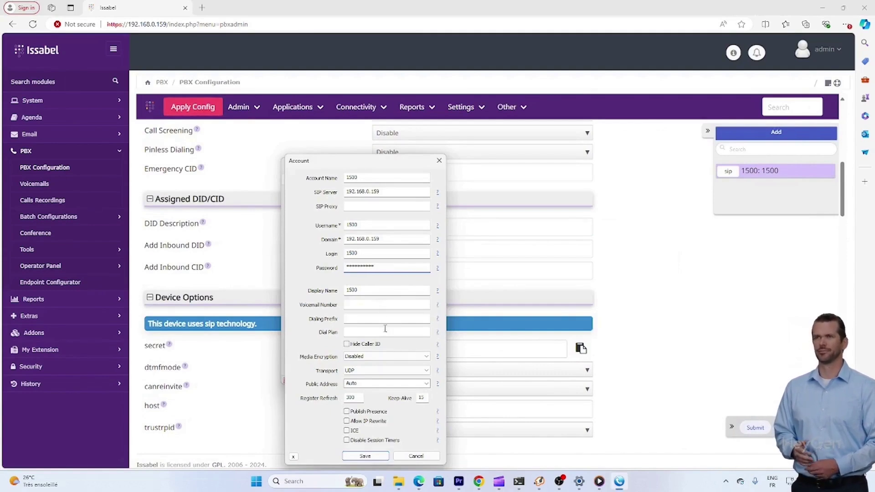
click(370, 455)
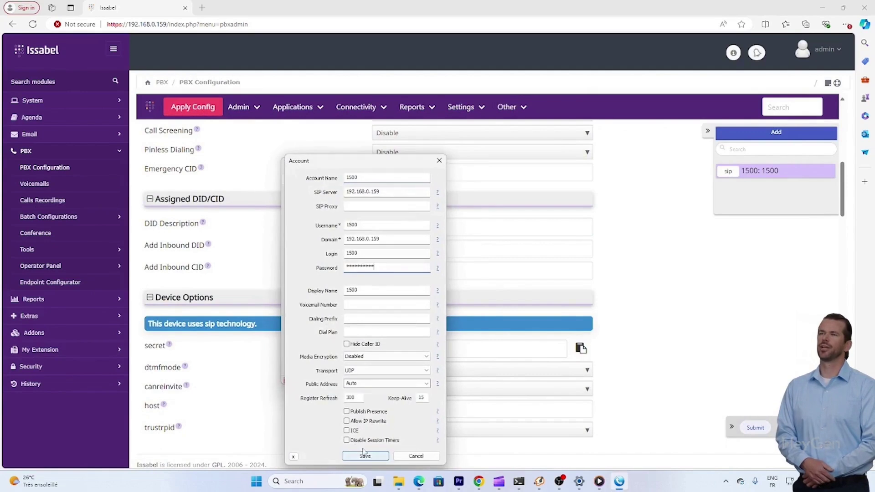
Close MicroSIP's account settings and phone, then delete extension 1500 in Issabel PBX
drag(383, 168, 640, 137)
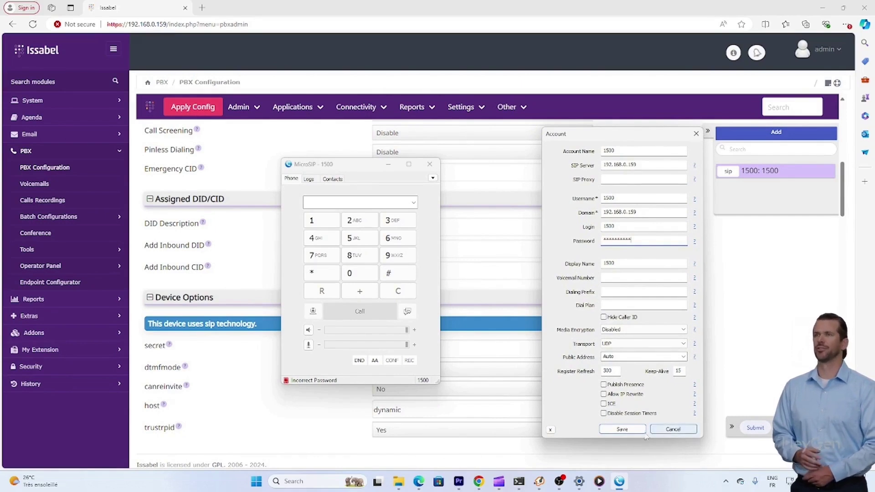
click(688, 433)
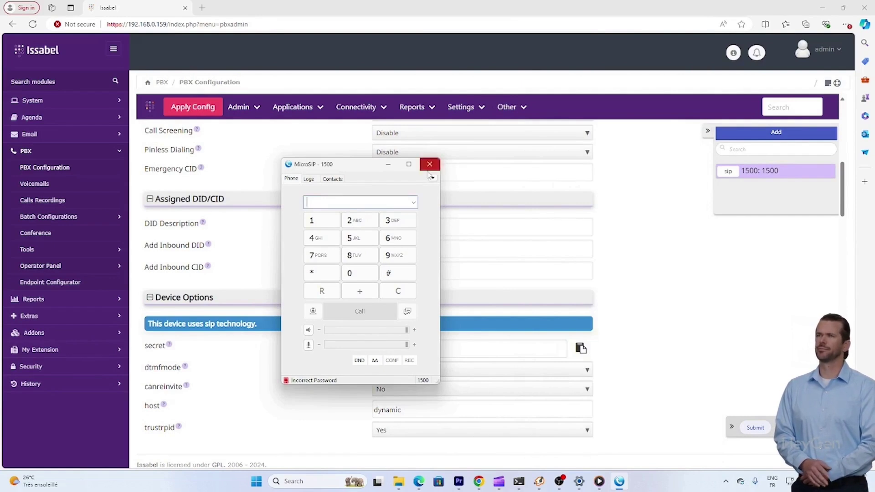
click(429, 168)
click(580, 348)
click(478, 324)
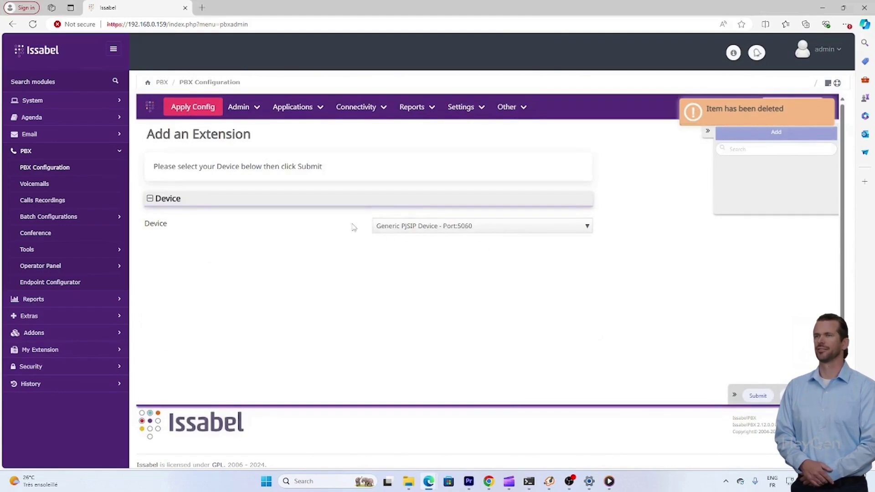
Continue to the PJSIP form and enter 1600 as User Extension and Display Name
click(754, 394)
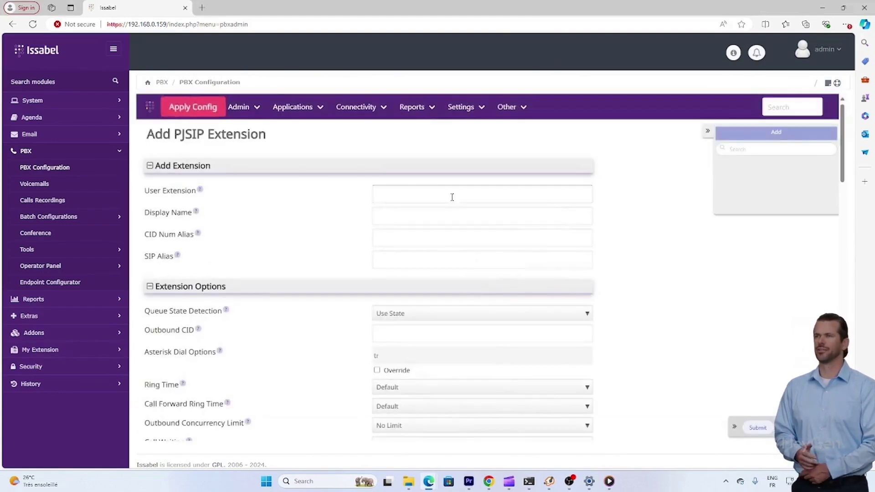
click(452, 197)
text(500)
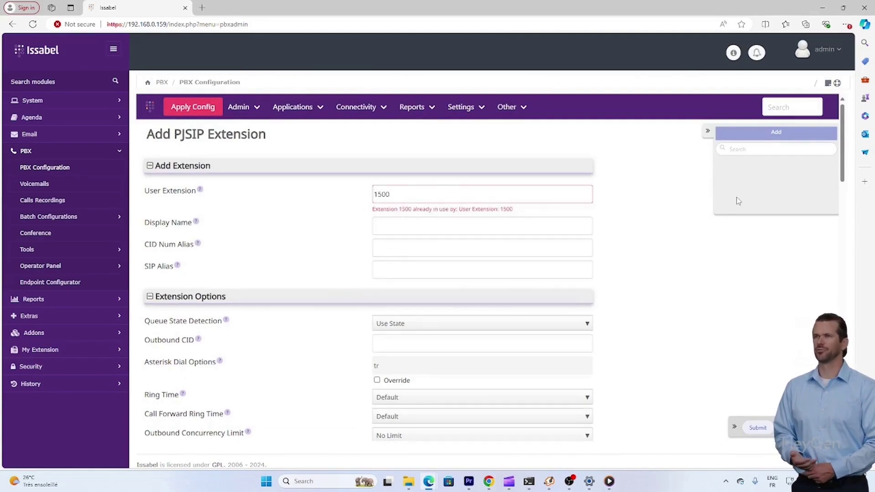
key(BackSpace)
key(BackSpace)
key(BackSpace)
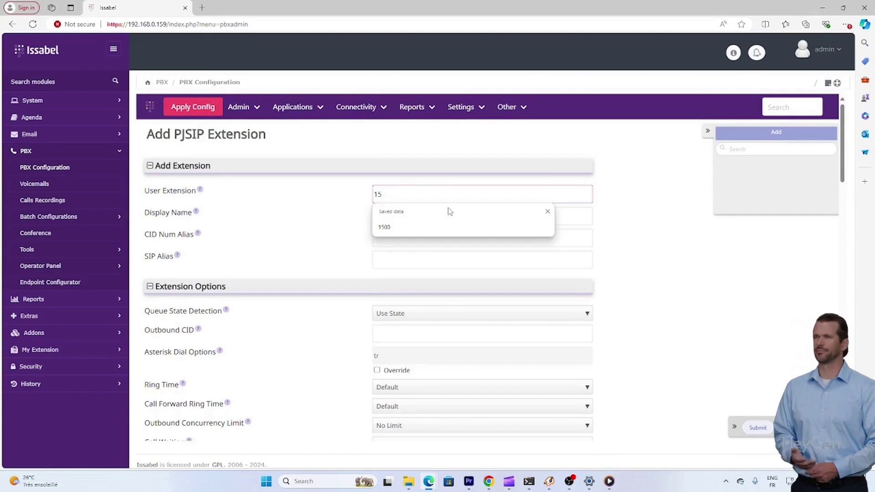
text(600)
click(483, 215)
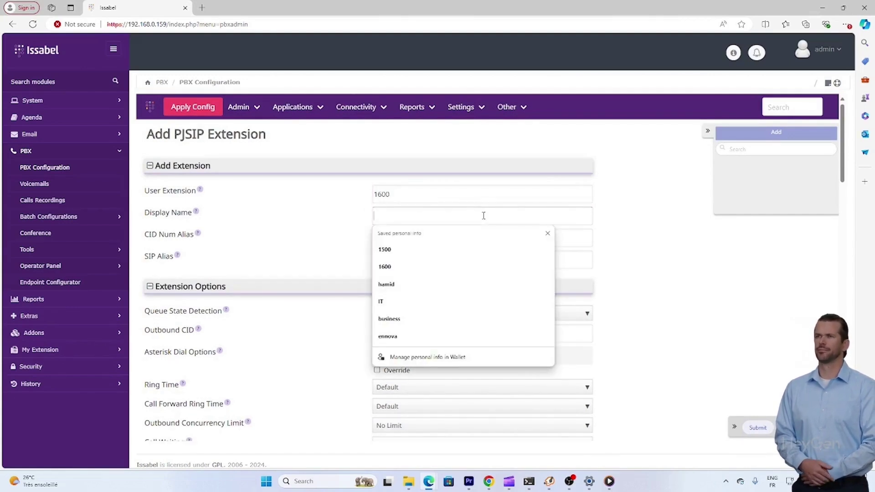
text(160)
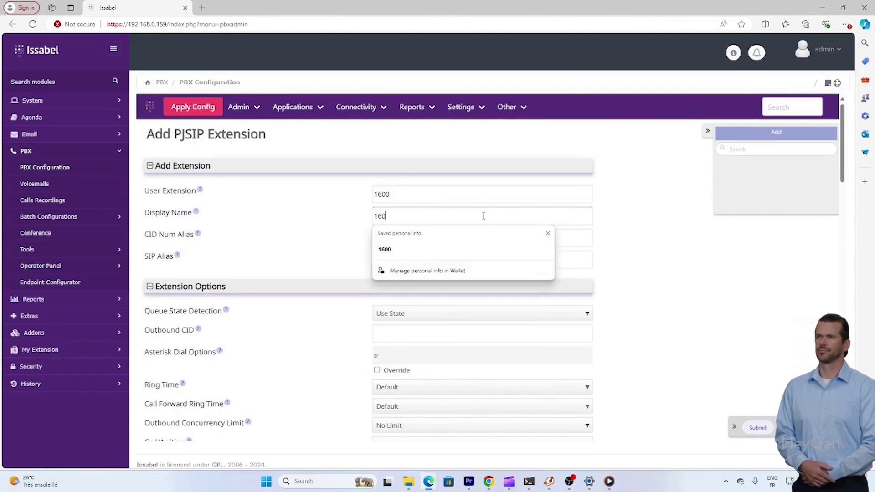
text(0)
click(524, 317)
click(523, 317)
Replace the extension's secret with a new one and copy it
scroll(652, 300, down, 7)
click(533, 376)
double_click(533, 377)
text(Test123456)
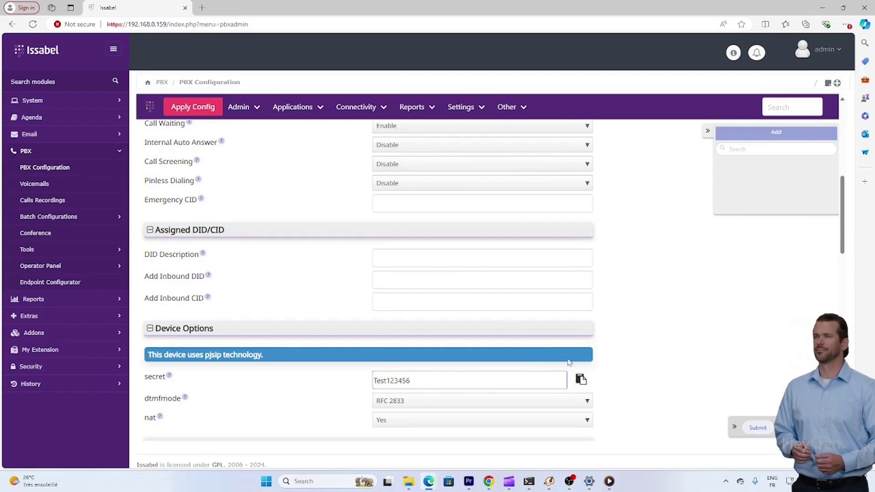
click(580, 379)
Submit extension 1600 and apply the configuration
scroll(628, 360, down, 15)
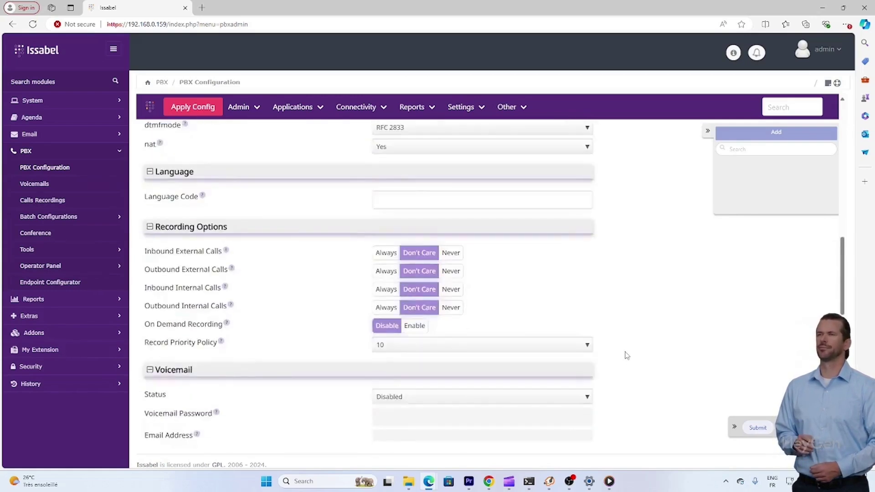
scroll(623, 350, down, 3)
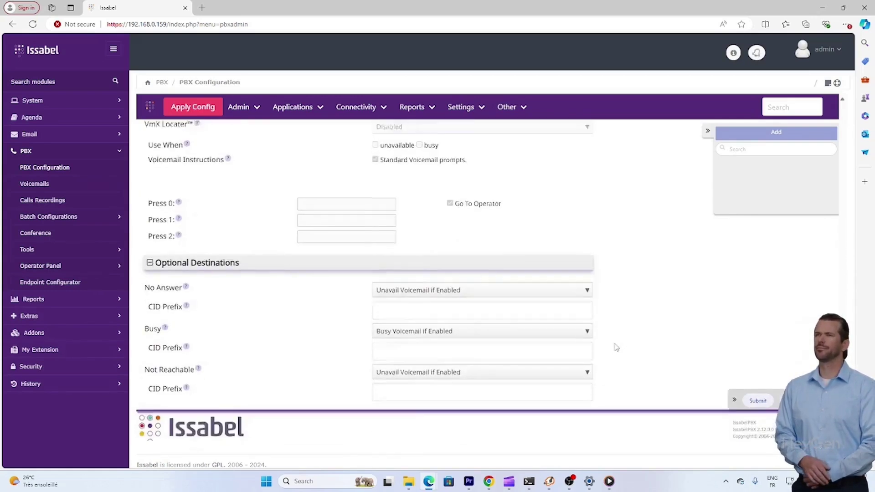
scroll(619, 348, up, 12)
scroll(616, 348, up, 4)
scroll(613, 350, down, 10)
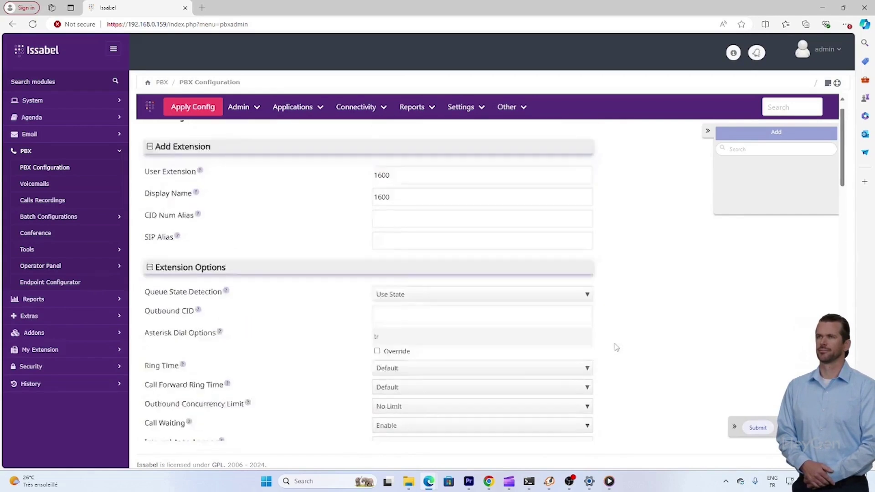
scroll(609, 354, down, 10)
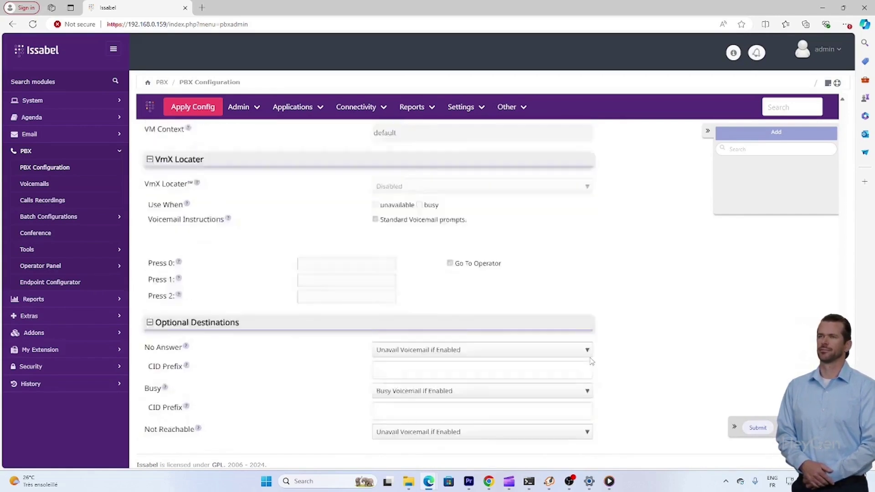
scroll(587, 361, down, 2)
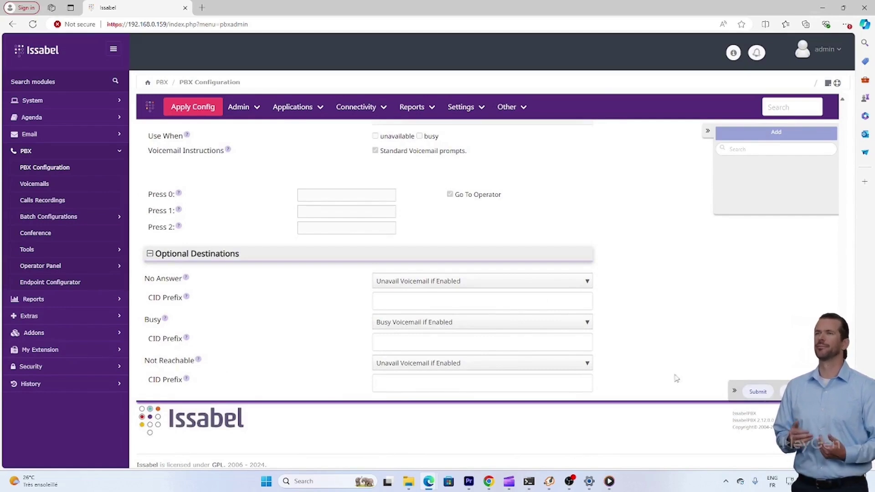
click(757, 391)
click(208, 108)
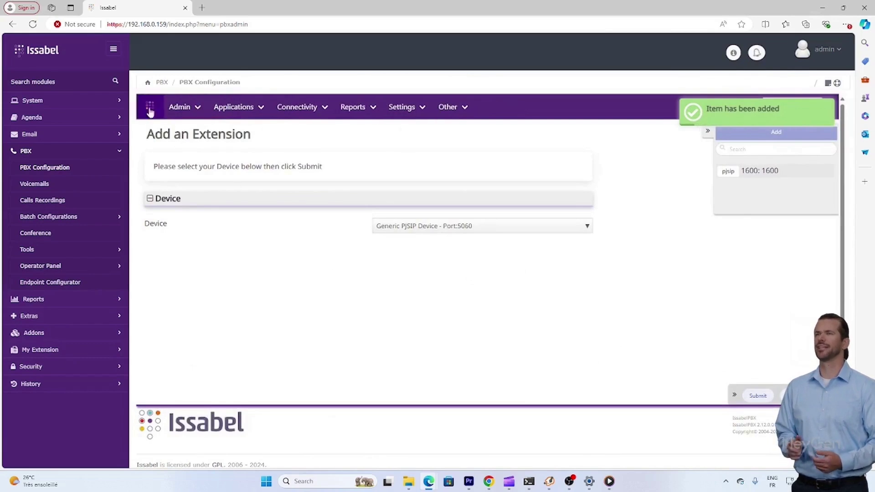
mouse_move(178, 117)
mouse_move(233, 107)
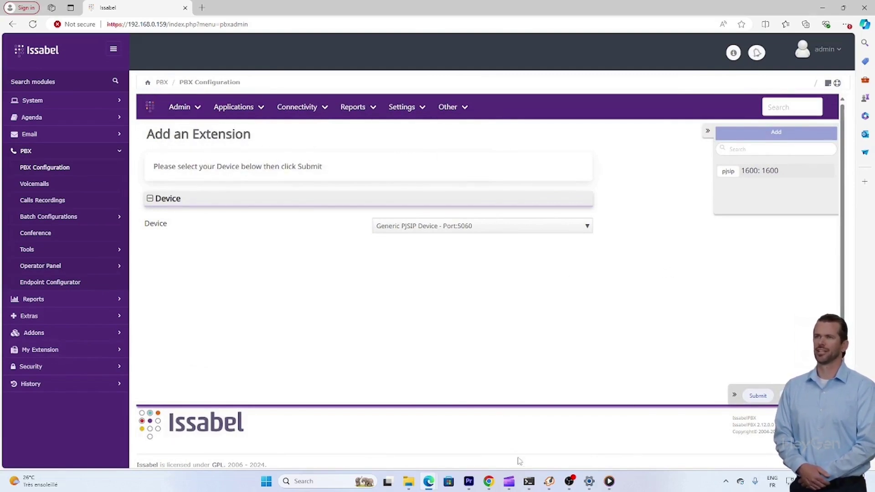
click(725, 481)
Edit MicroSIP's account: paste the new password and set Account Name, Username and Login to 1600
click(740, 439)
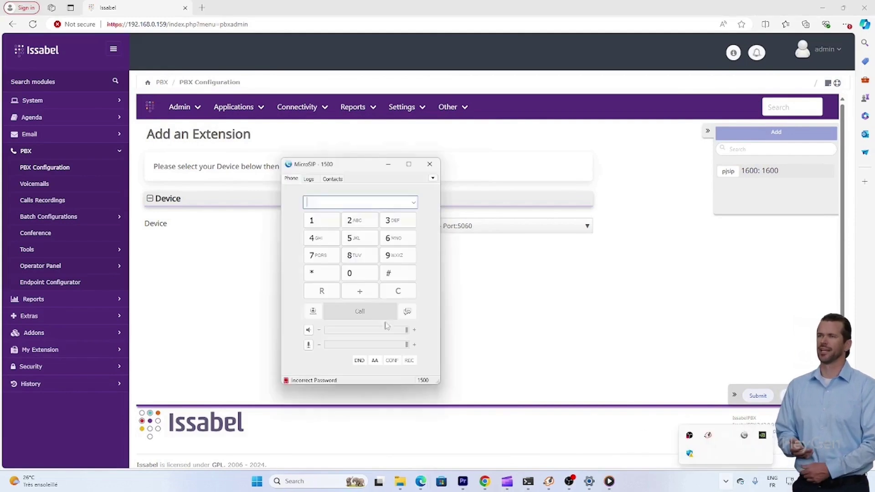
click(432, 178)
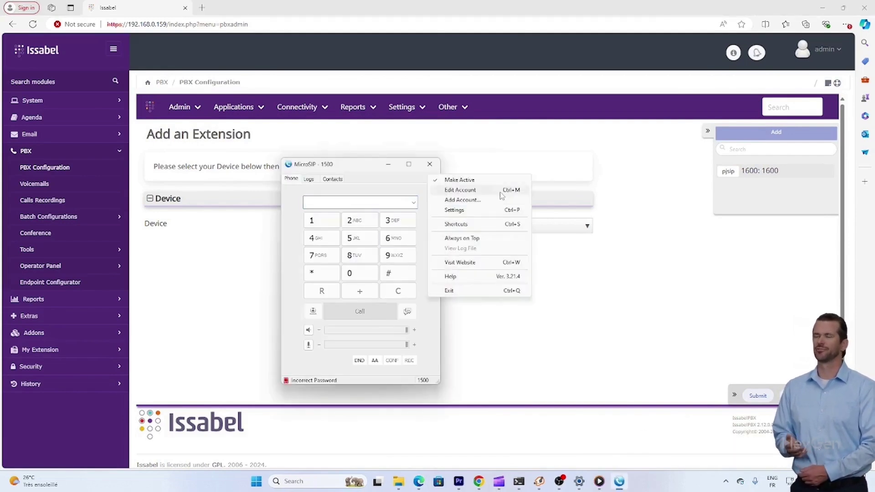
click(486, 184)
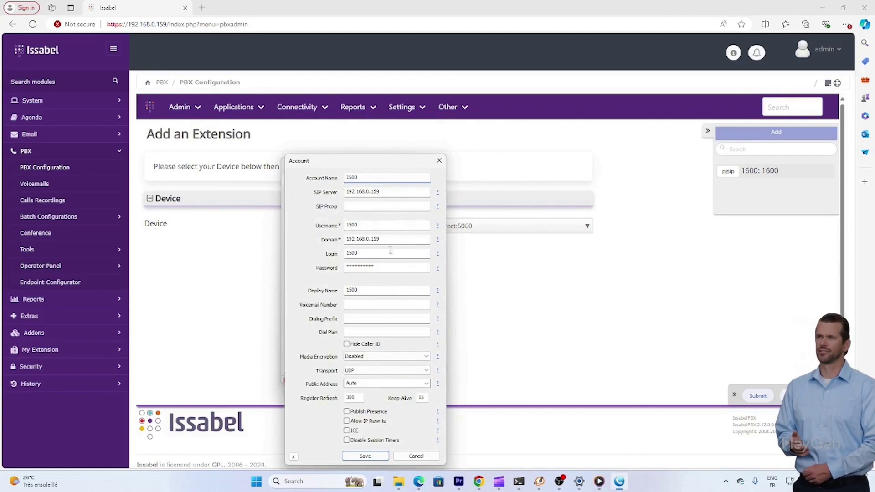
double_click(396, 266)
key(ctrl+v)
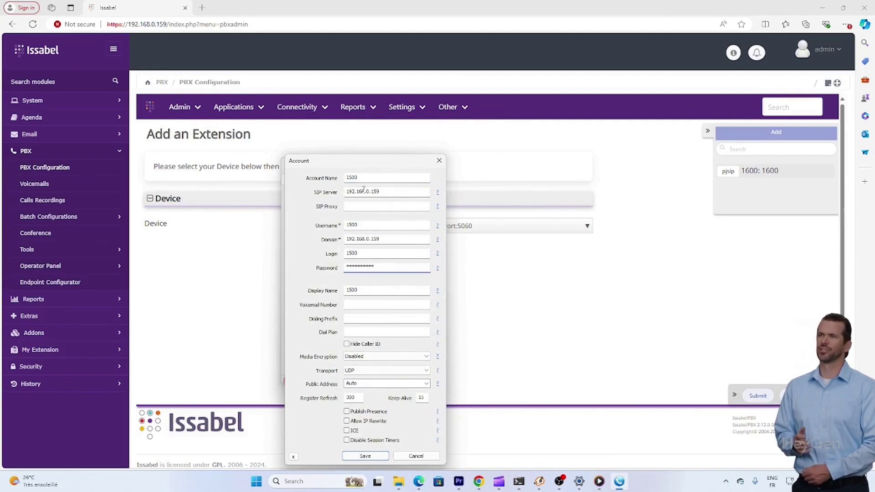
double_click(376, 177)
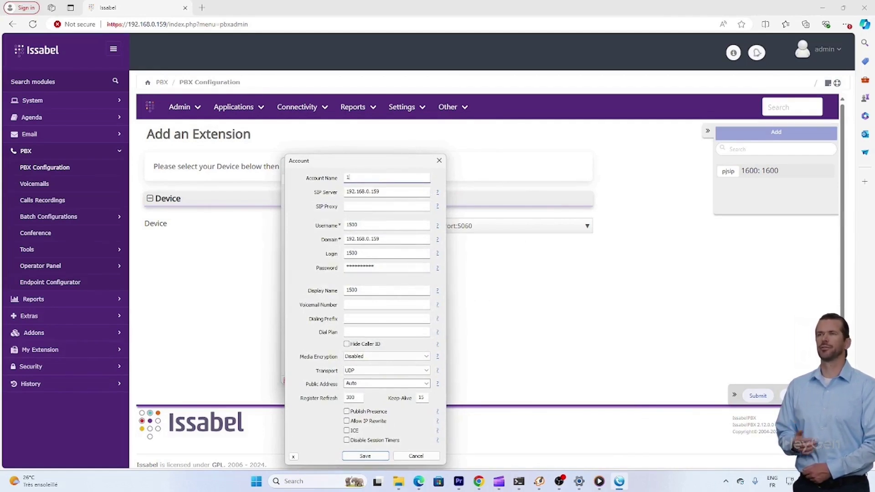
double_click(360, 225)
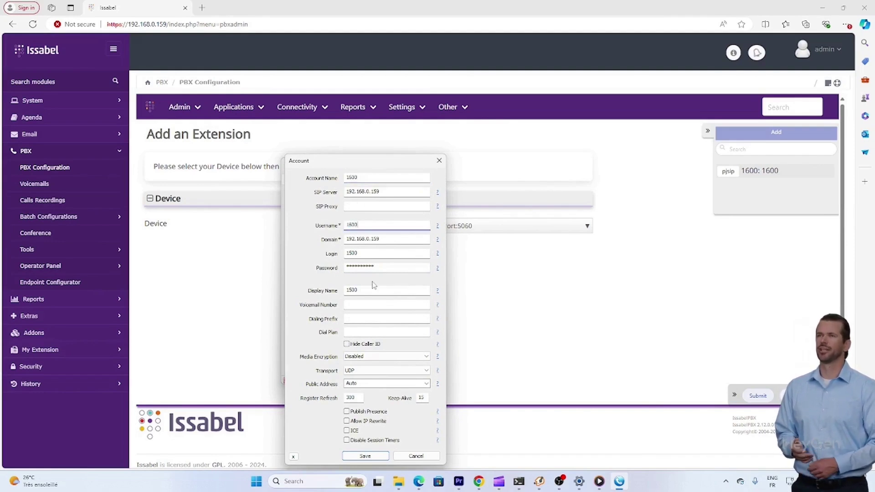
double_click(381, 254)
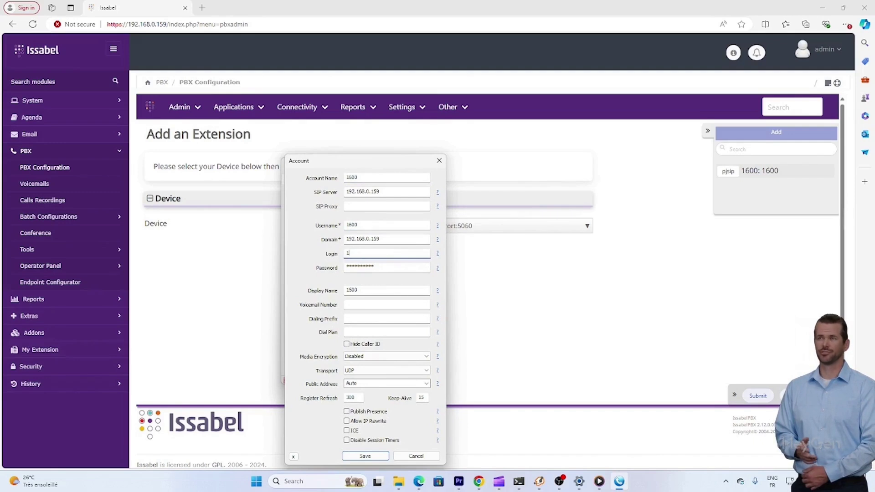
key(Return)
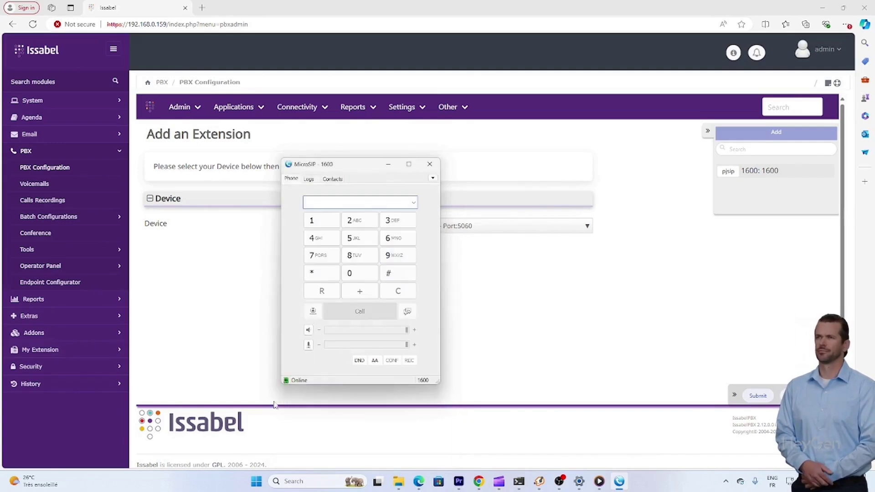
Enter 1500 as User Extension and Display Name, paste the copied secret, and submit
click(607, 330)
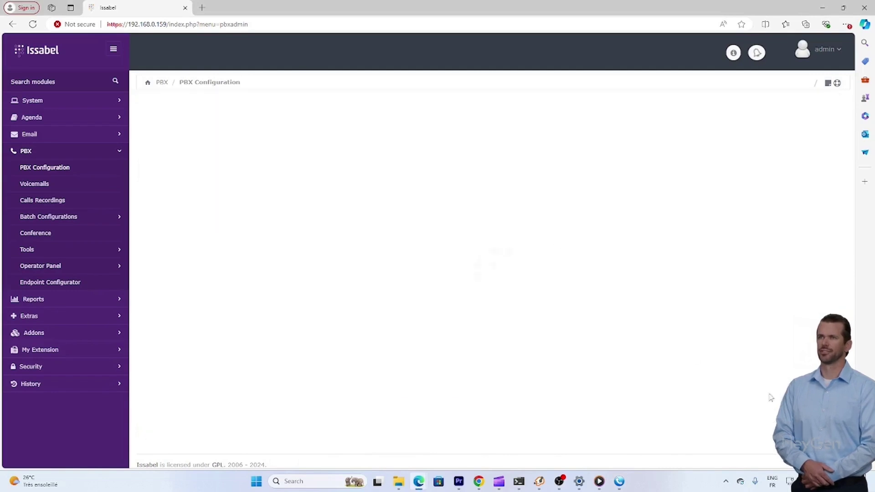
click(442, 194)
text(1500)
click(449, 218)
text(1500)
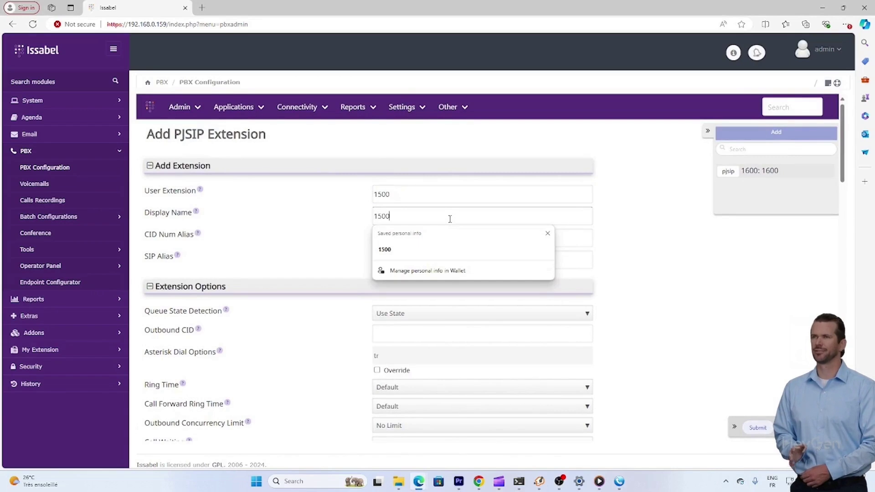
scroll(652, 319, down, 10)
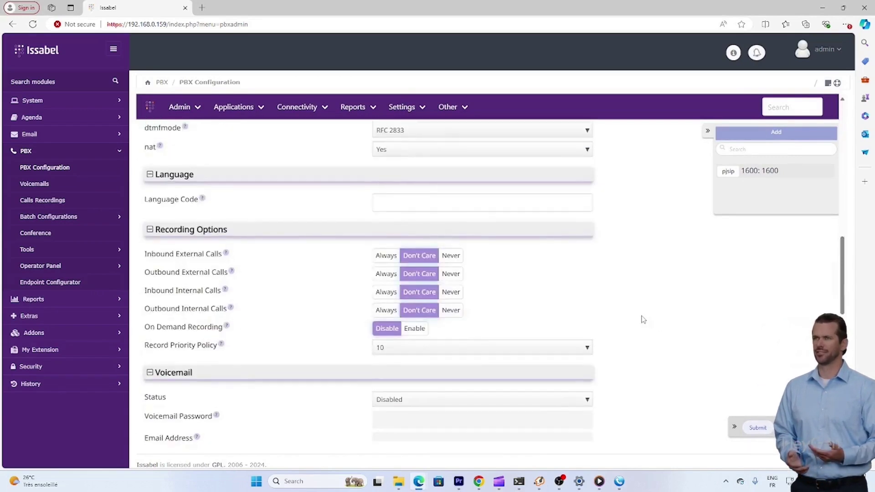
scroll(642, 319, up, 5)
double_click(511, 336)
key(ctrl+v)
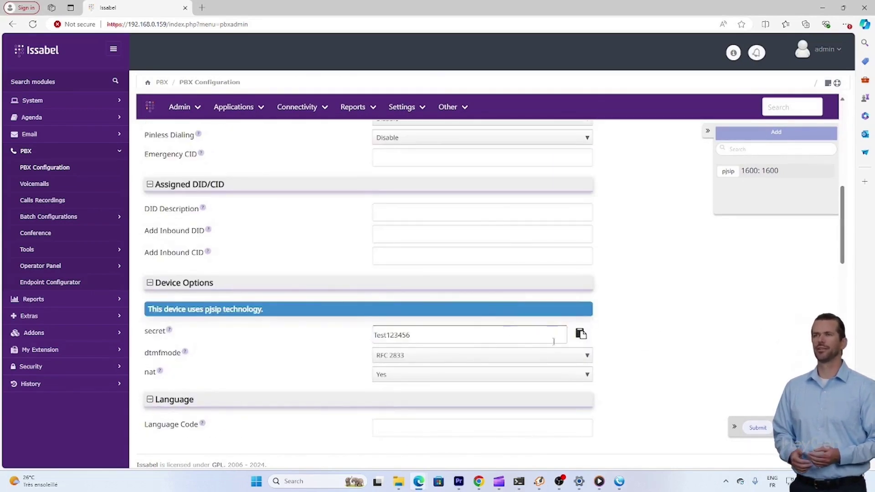
click(758, 427)
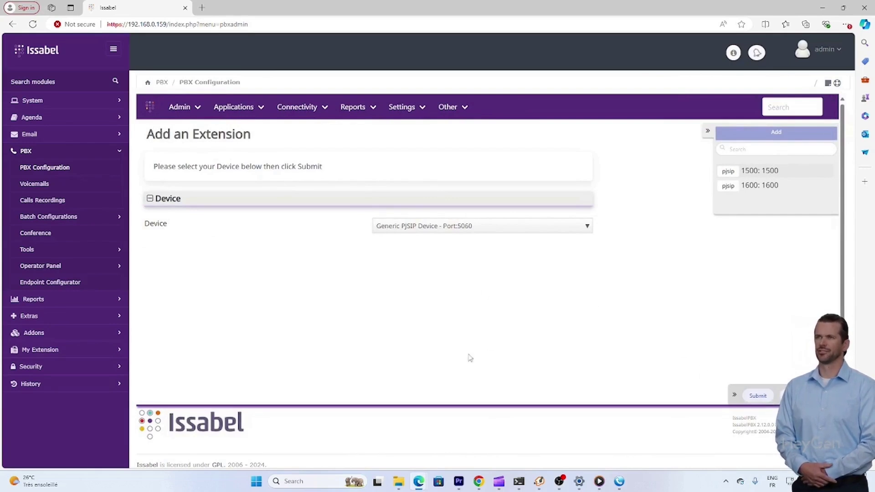
click(539, 483)
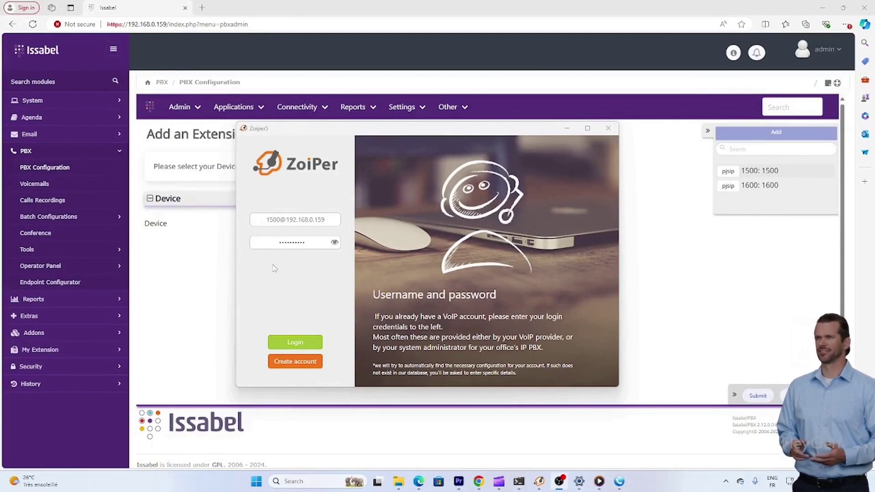
drag(260, 219, 349, 227)
click(310, 216)
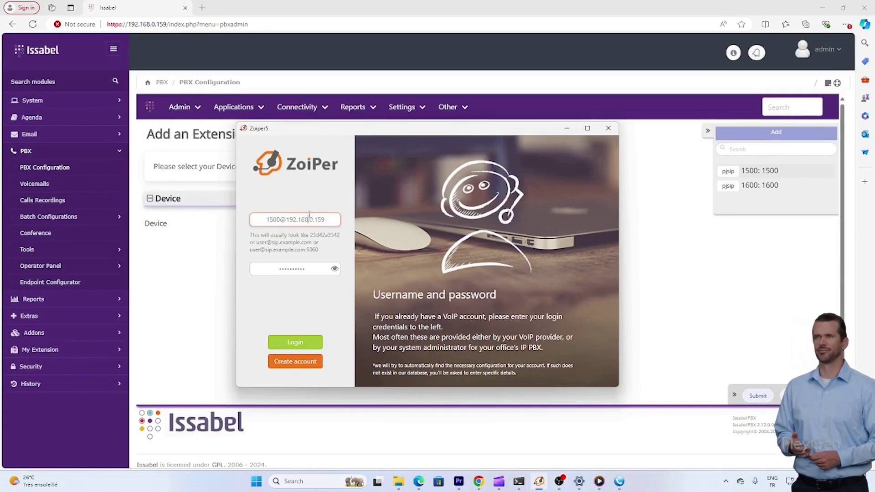
drag(327, 221, 290, 229)
click(298, 267)
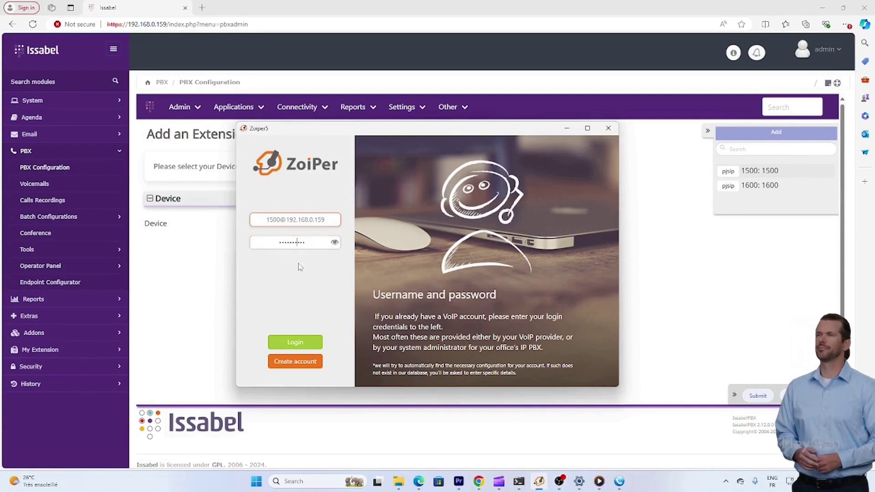
double_click(290, 240)
click(302, 342)
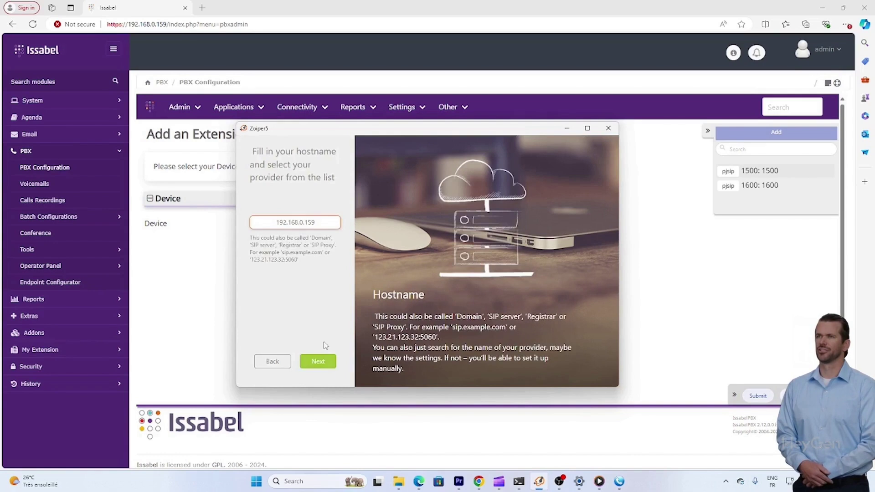
Accept hostname 192.168.0.159, finish setup over SIP TCP, open the keypad and move Zoiper5 right
click(318, 361)
click(316, 362)
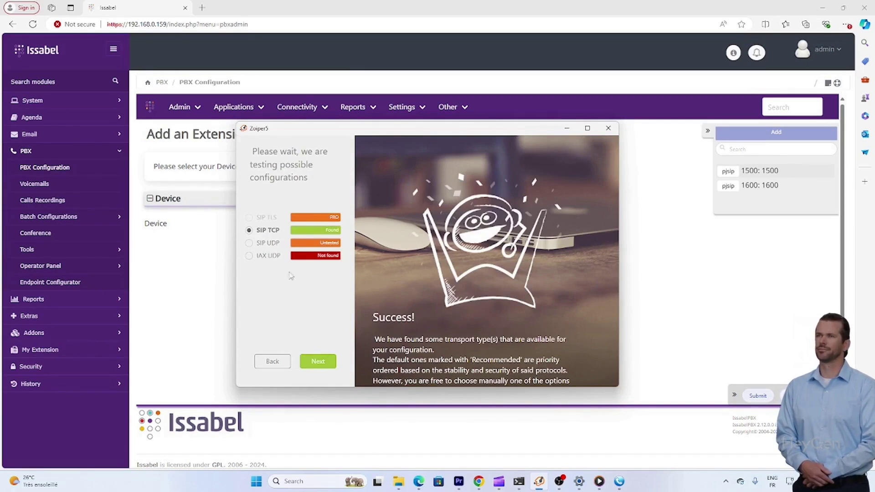
click(309, 356)
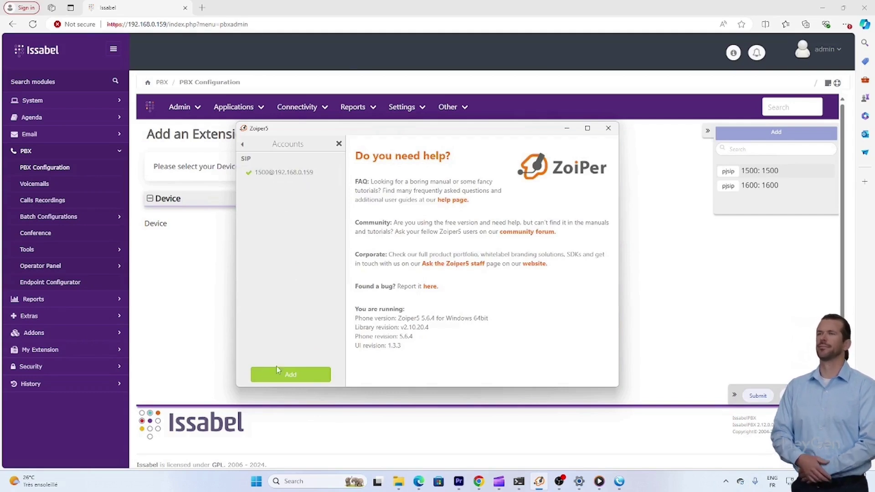
click(271, 174)
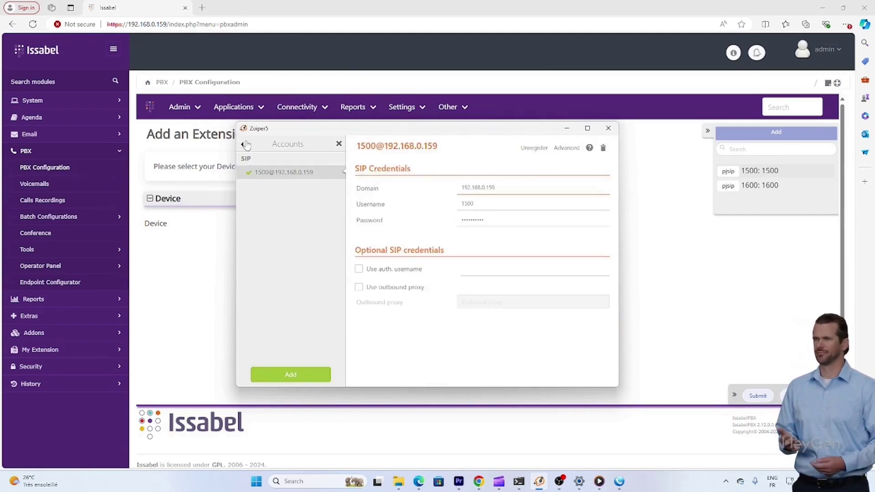
click(242, 144)
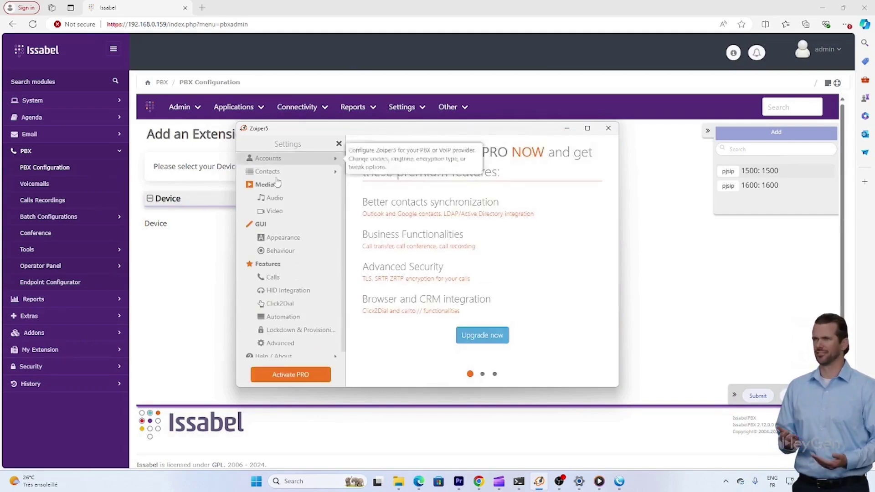
click(339, 144)
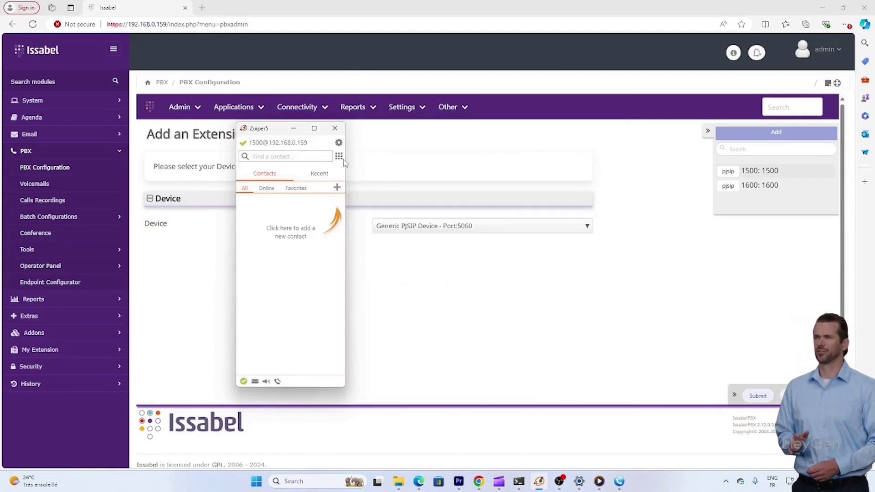
click(340, 156)
drag(275, 131, 676, 120)
With MicroSIP 1600 positioned alongside, dial 1600 from Zoiper5 extension 1500
click(622, 481)
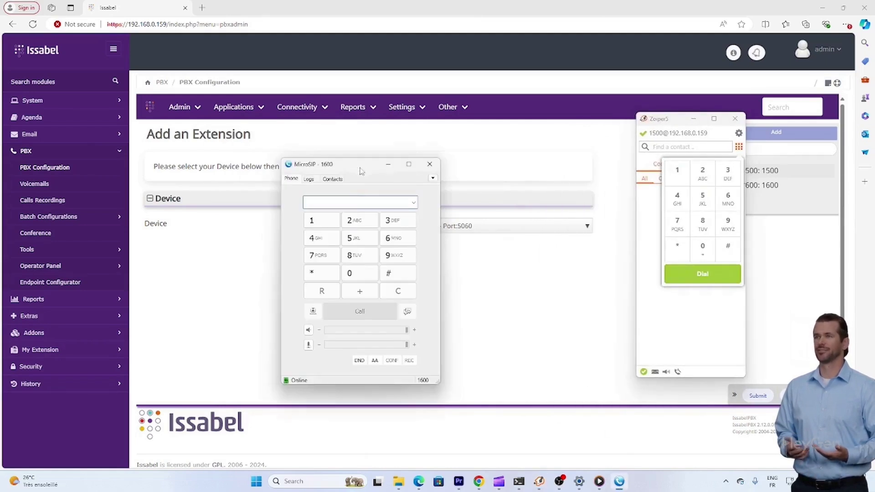
drag(365, 172, 287, 114)
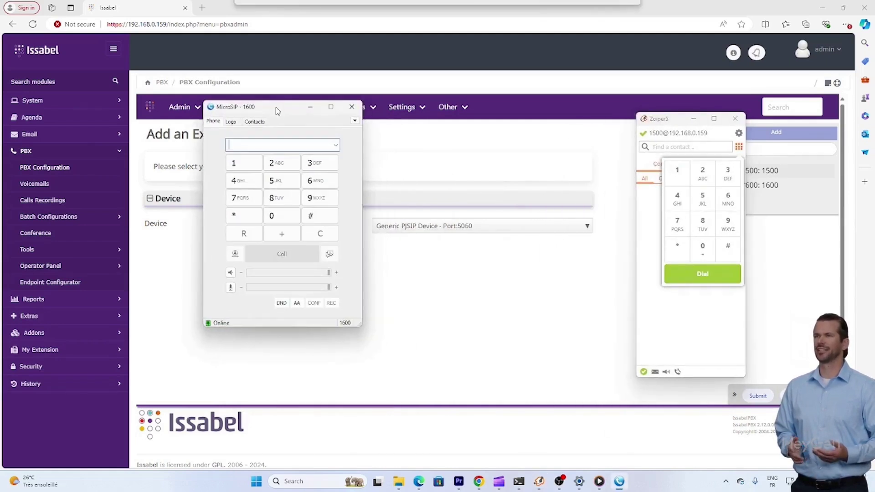
click(677, 175)
click(728, 199)
click(702, 248)
click(702, 249)
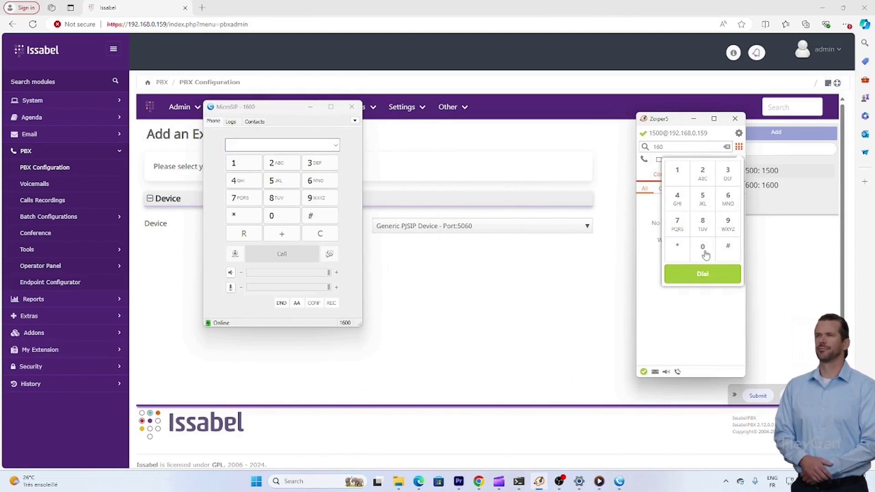
click(704, 277)
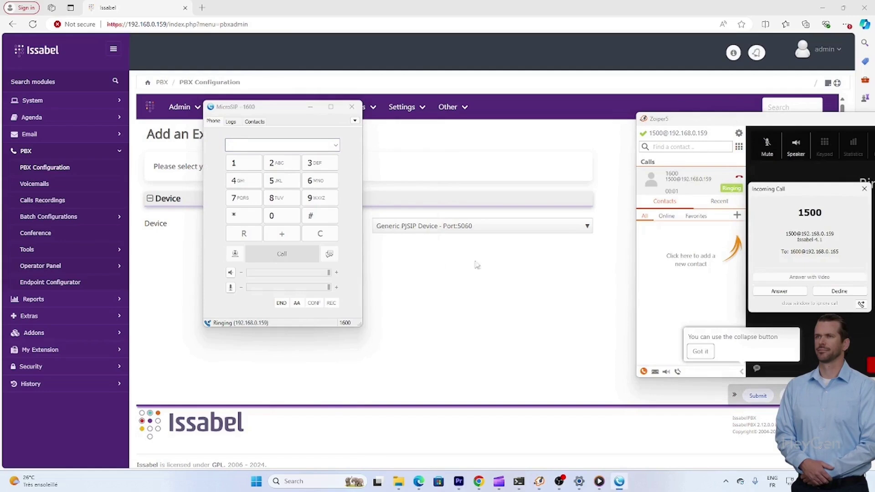
Answer the incoming call in MicroSIP, hang up after about 10 seconds, and close Zoiper5
drag(795, 191, 407, 206)
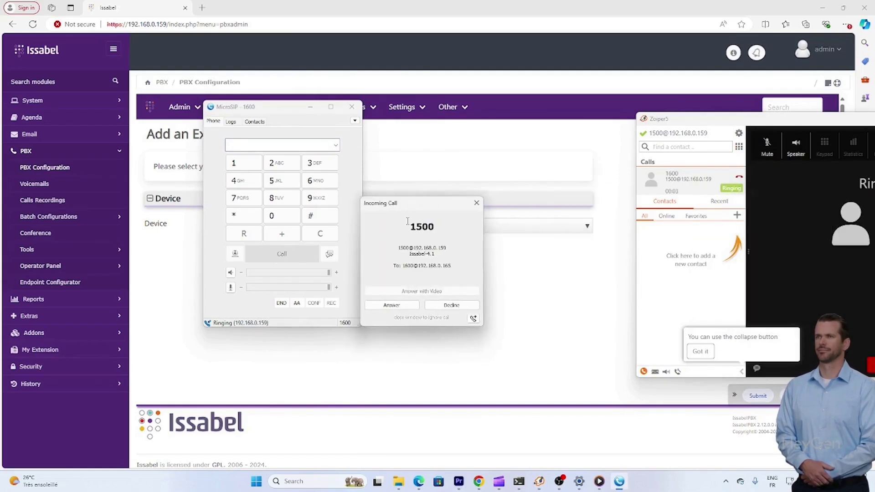
click(391, 305)
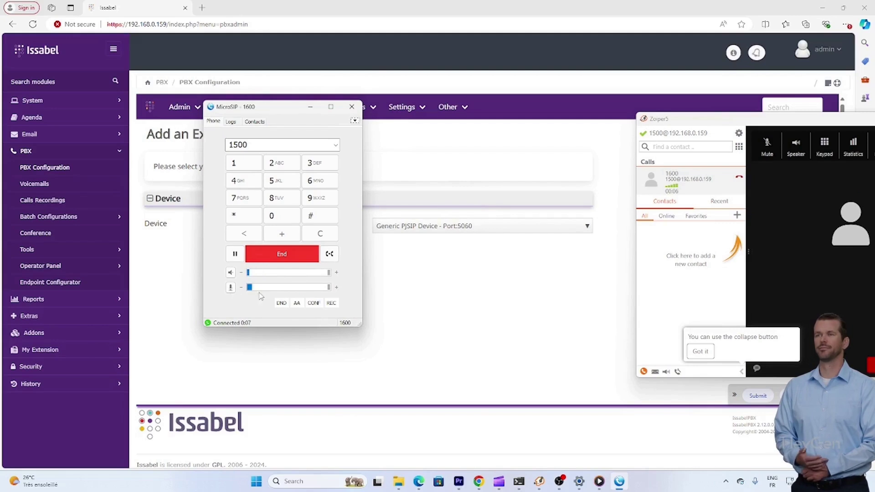
click(279, 252)
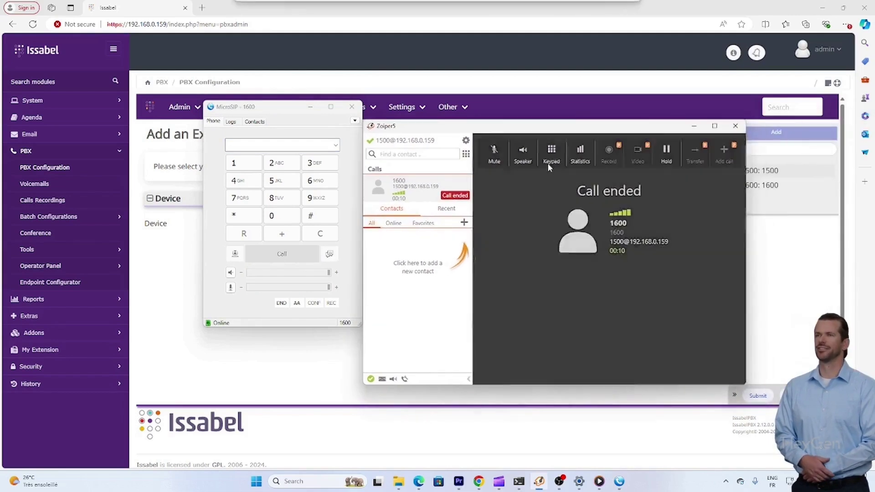
click(735, 126)
Close the MicroSIP 1600 dialer window
click(351, 107)
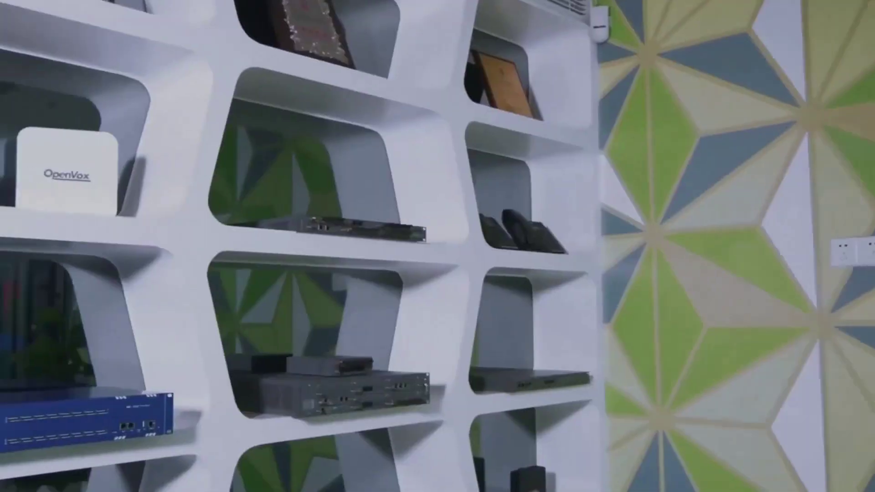